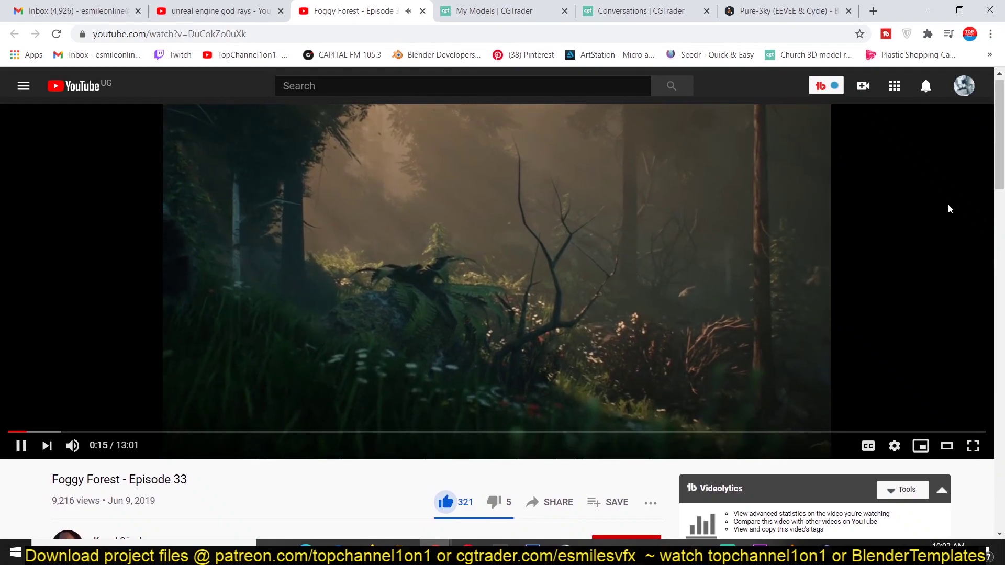
Browse the Pure-Sky (Eevee & Cycle) product page on BlenderMarket, viewing its gallery images, demo videos and feature section
{"action": "key", "text": "ctrl+minus"}
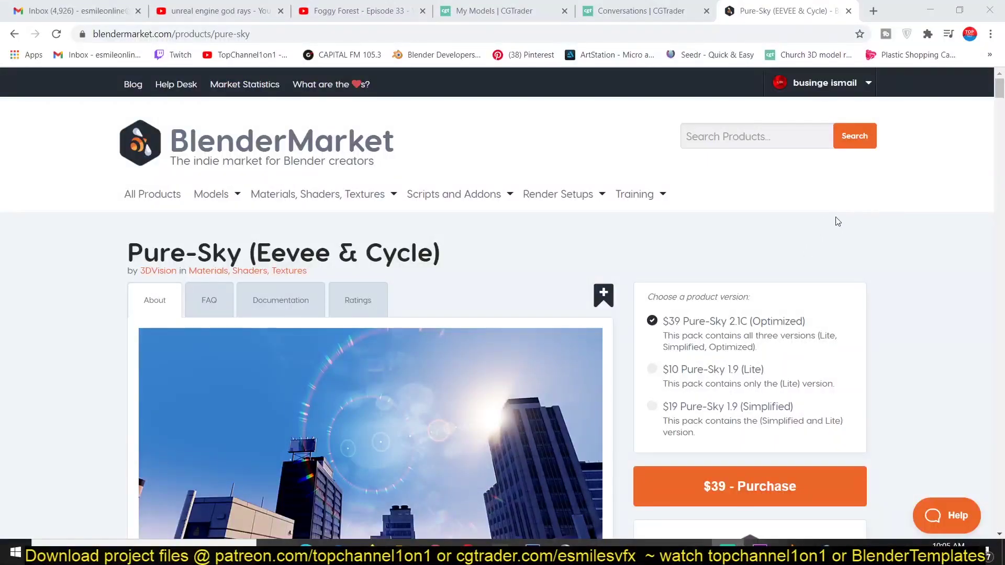
{"action": "scroll", "coordinate": [838, 221], "scroll_direction": "down", "scroll_amount": 4}
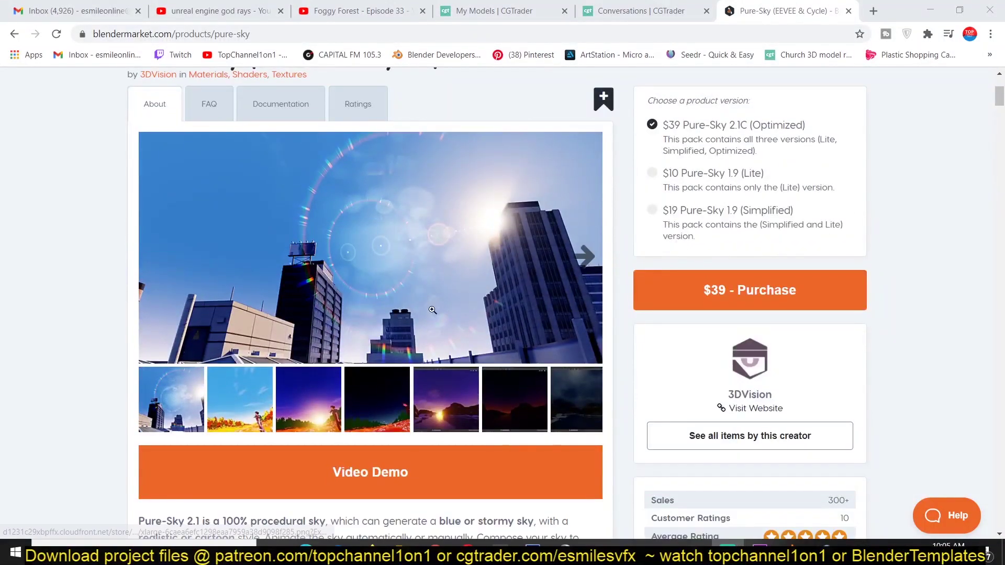
{"action": "left_click", "coordinate": [585, 258]}
{"action": "left_click", "coordinate": [585, 257]}
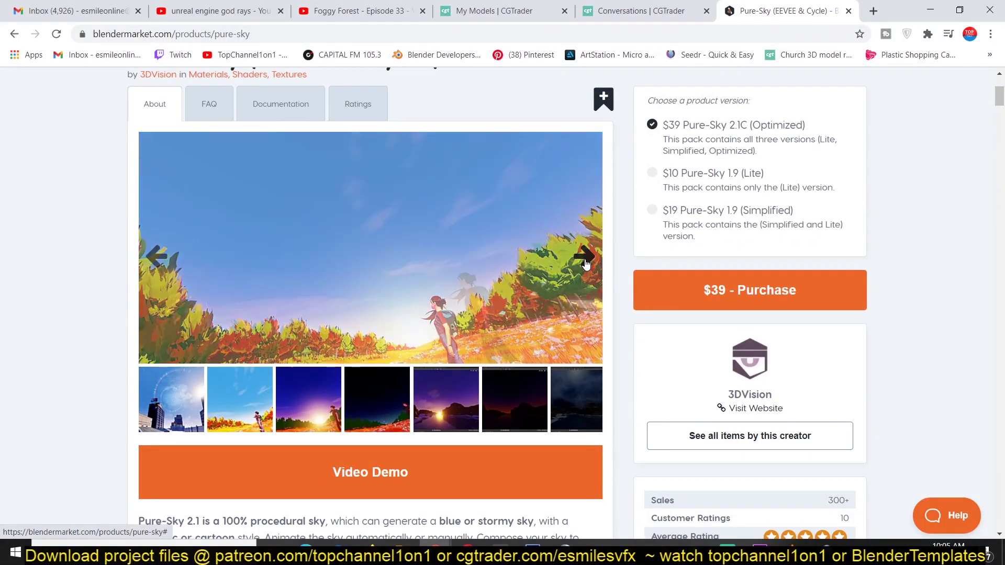
{"action": "left_click", "coordinate": [585, 259]}
{"action": "left_click", "coordinate": [585, 259]}
{"action": "scroll", "coordinate": [585, 264], "scroll_direction": "up", "scroll_amount": 3}
{"action": "scroll", "coordinate": [587, 264], "scroll_direction": "down", "scroll_amount": 9}
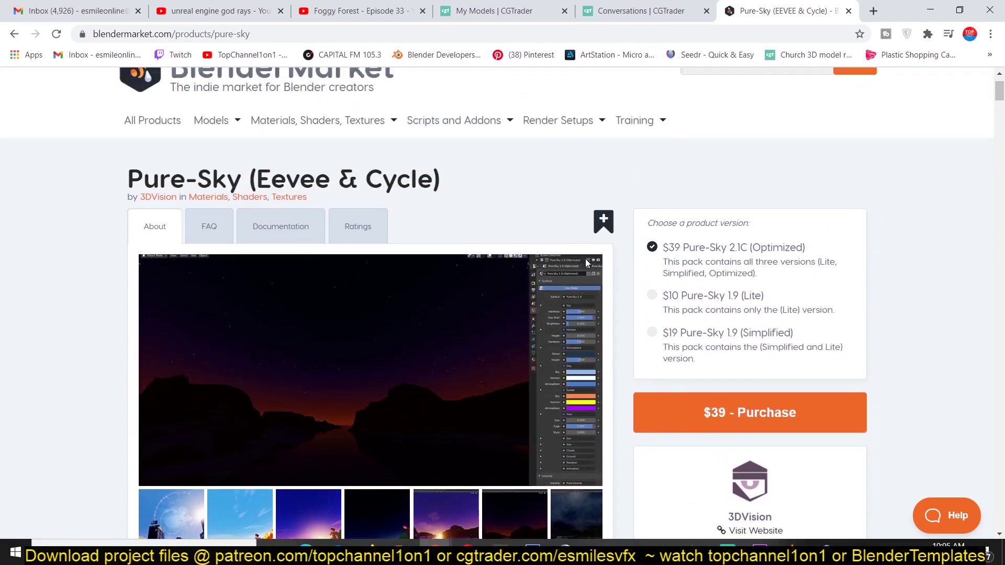
{"action": "scroll", "coordinate": [585, 263], "scroll_direction": "down", "scroll_amount": 18}
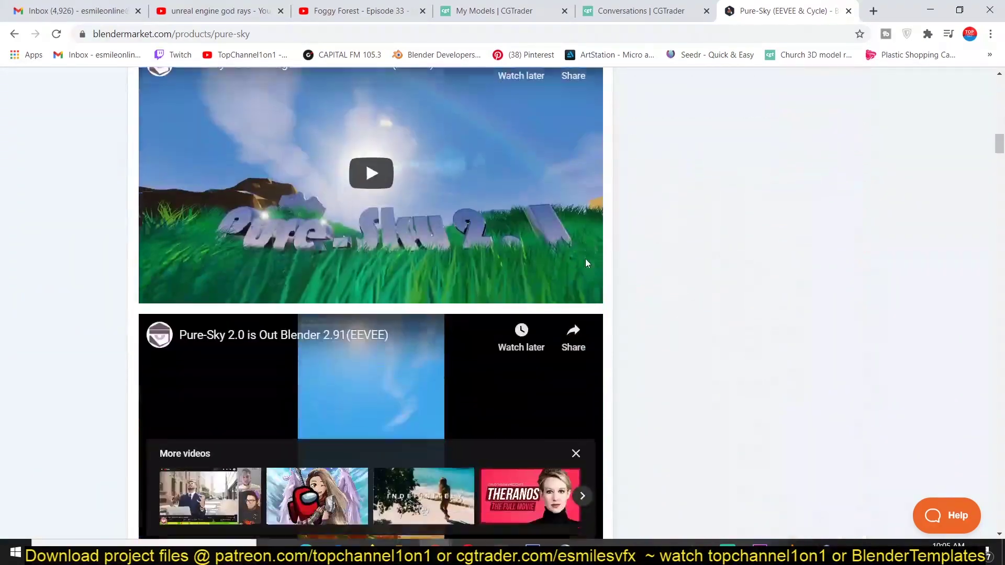
{"action": "scroll", "coordinate": [585, 260], "scroll_direction": "down", "scroll_amount": 20}
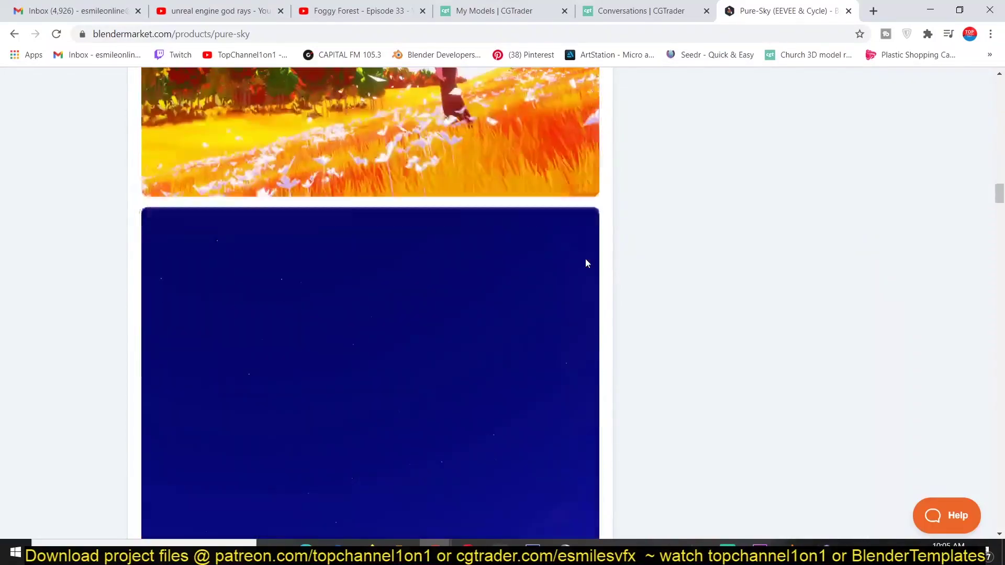
{"action": "scroll", "coordinate": [586, 263], "scroll_direction": "down", "scroll_amount": 15}
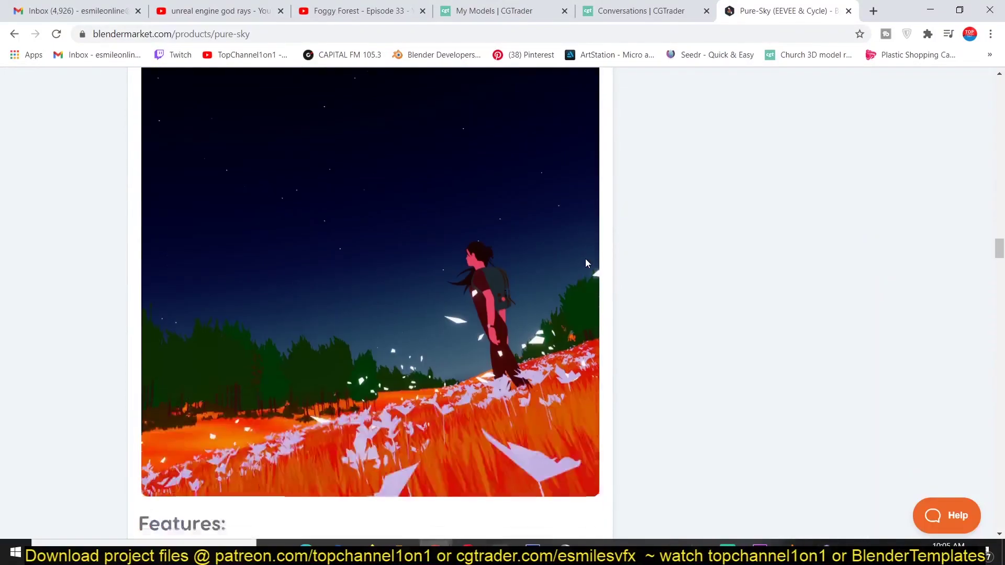
{"action": "scroll", "coordinate": [587, 263], "scroll_direction": "down", "scroll_amount": 1}
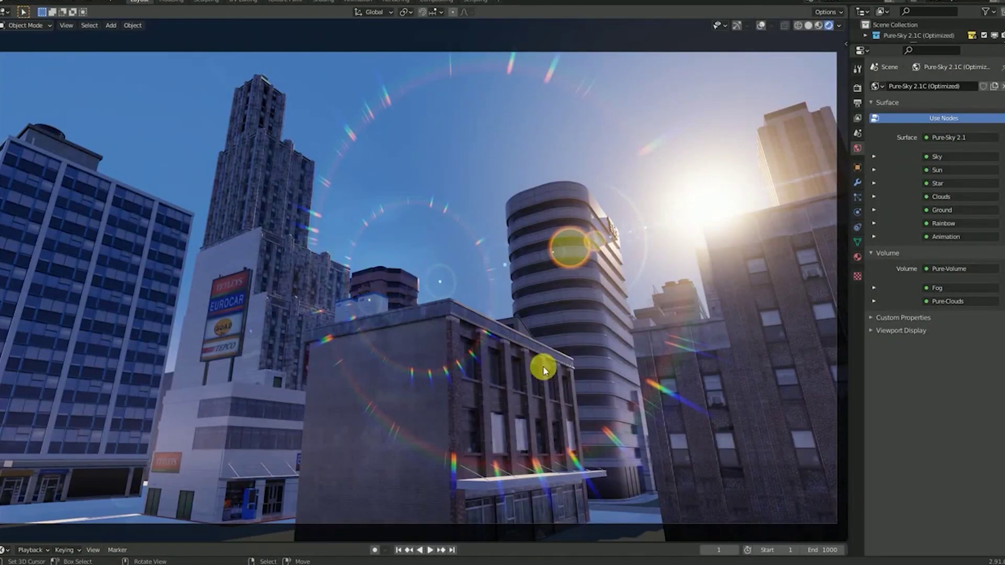
Switch to the city scene in Blender and look around it with Walk Navigation
{"action": "key", "text": "F3"}
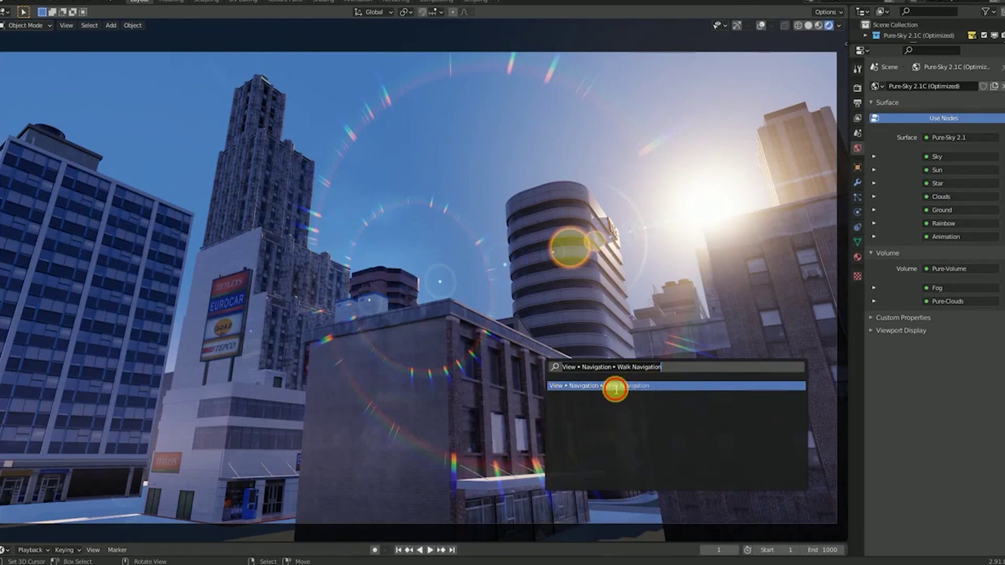
{"action": "key", "text": "Return"}
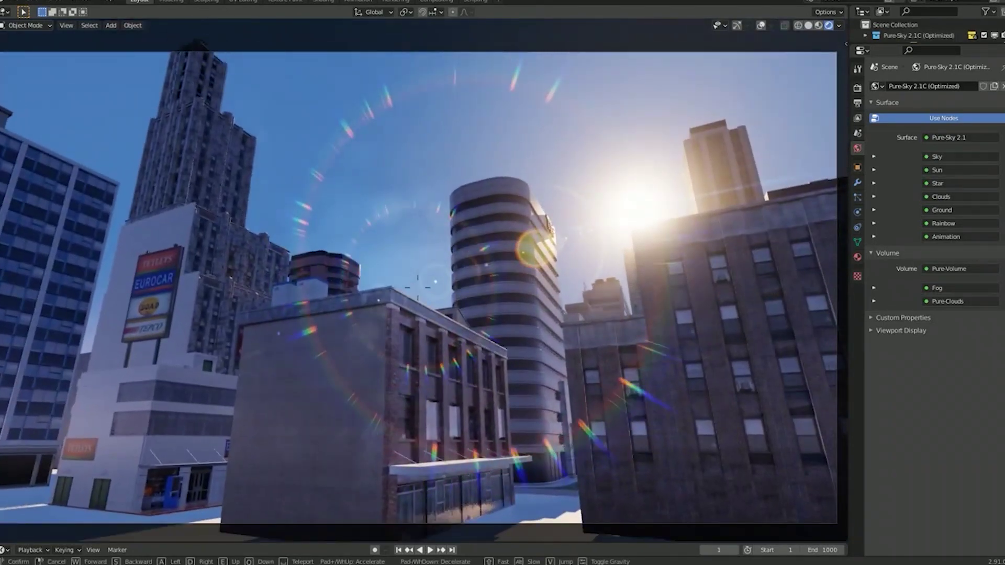
{"action": "left_click", "coordinate": [444, 319]}
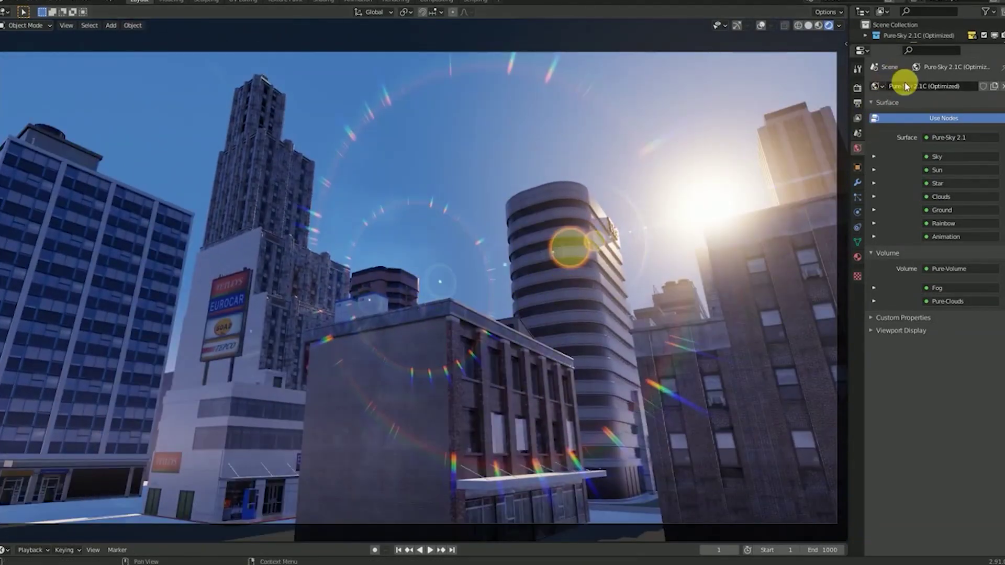
Expand the Animation settings of the Pure-Sky world and try out the Time Of Day control
{"action": "left_click", "coordinate": [874, 236]}
{"action": "mouse_move", "coordinate": [965, 277]}
{"action": "left_mouse_down"}
{"action": "mouse_move", "coordinate": [984, 277]}
{"action": "mouse_move", "coordinate": [931, 277]}
{"action": "mouse_move", "coordinate": [965, 277]}
{"action": "mouse_move", "coordinate": [964, 264]}
{"action": "mouse_move", "coordinate": [901, 264]}
{"action": "mouse_move", "coordinate": [976, 265]}
{"action": "left_mouse_up"}
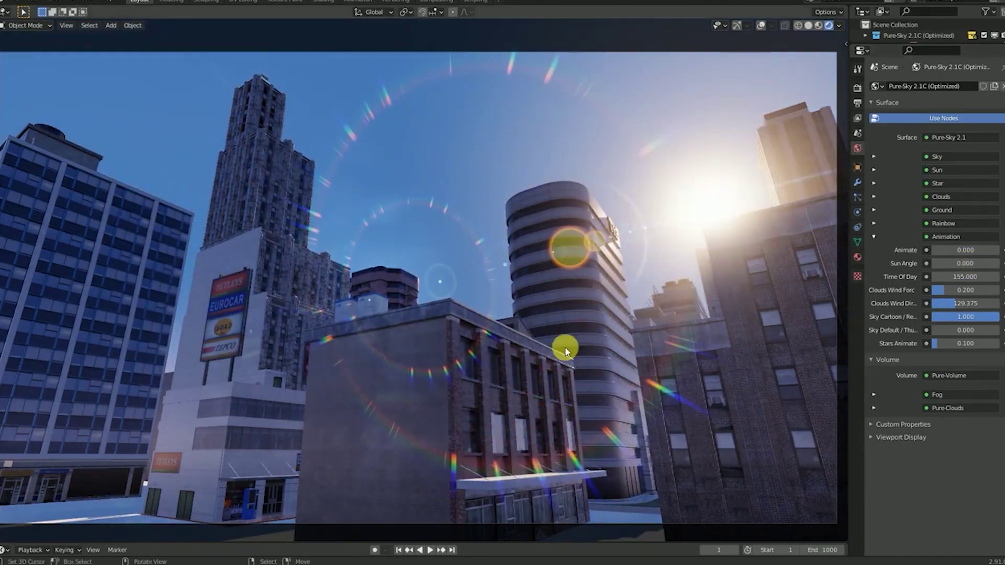
{"action": "key", "text": "ctrl+alt+space"}
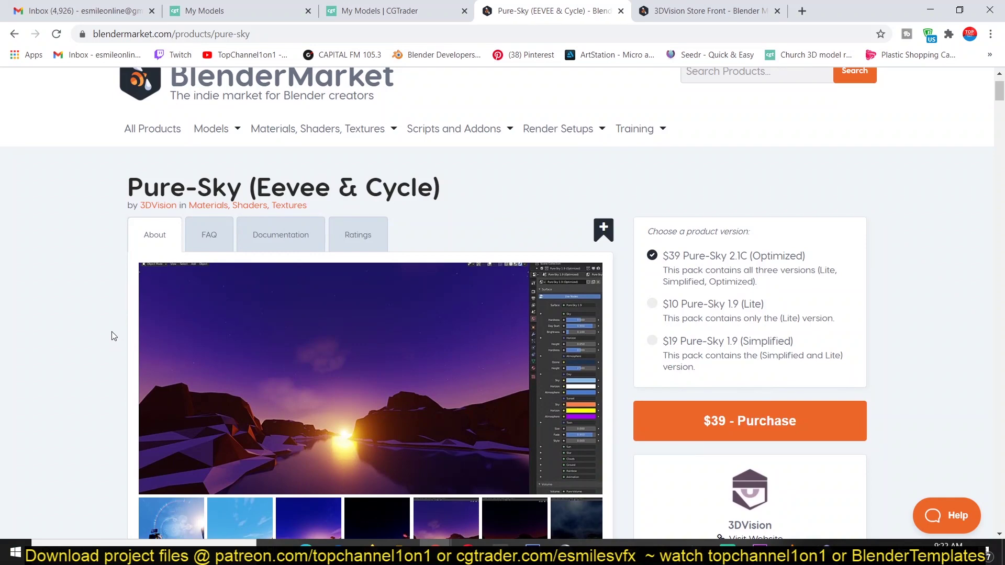
Switch to the Pure-Sky product page in the browser, view its sky preview images and read the Features list
{"action": "scroll", "coordinate": [114, 335], "scroll_direction": "down", "scroll_amount": 1}
{"action": "left_click", "coordinate": [203, 460]}
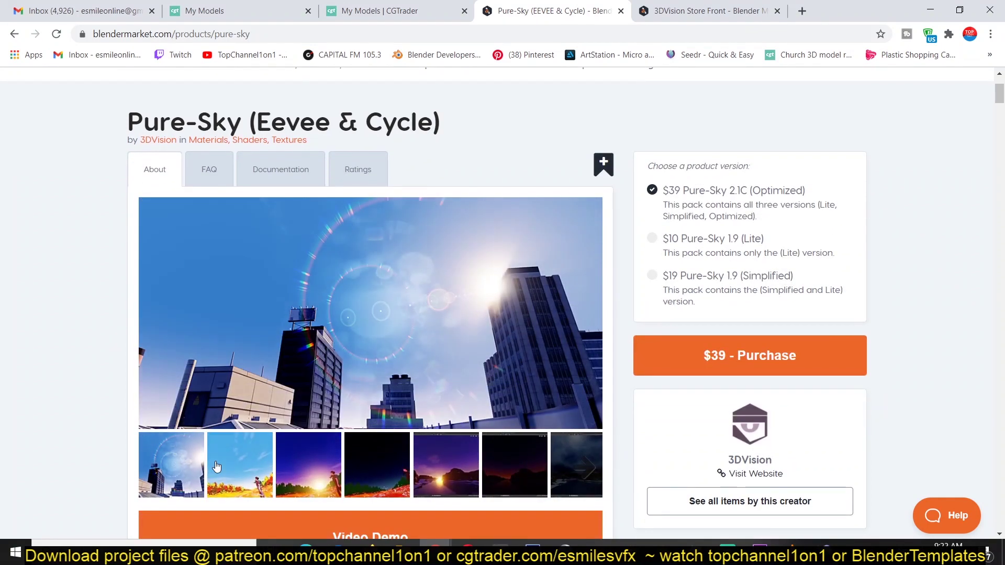
{"action": "left_click", "coordinate": [253, 441]}
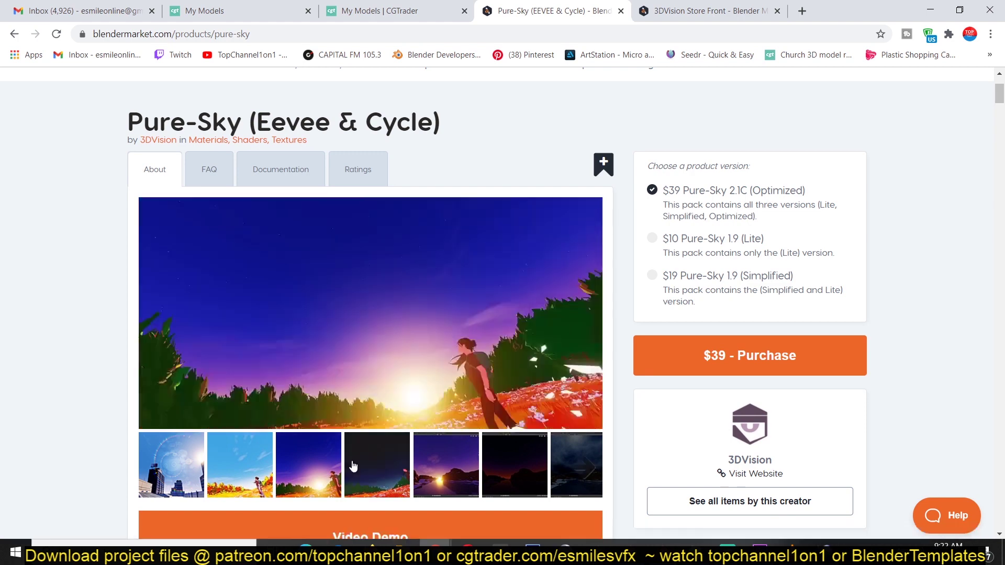
{"action": "left_click", "coordinate": [432, 472]}
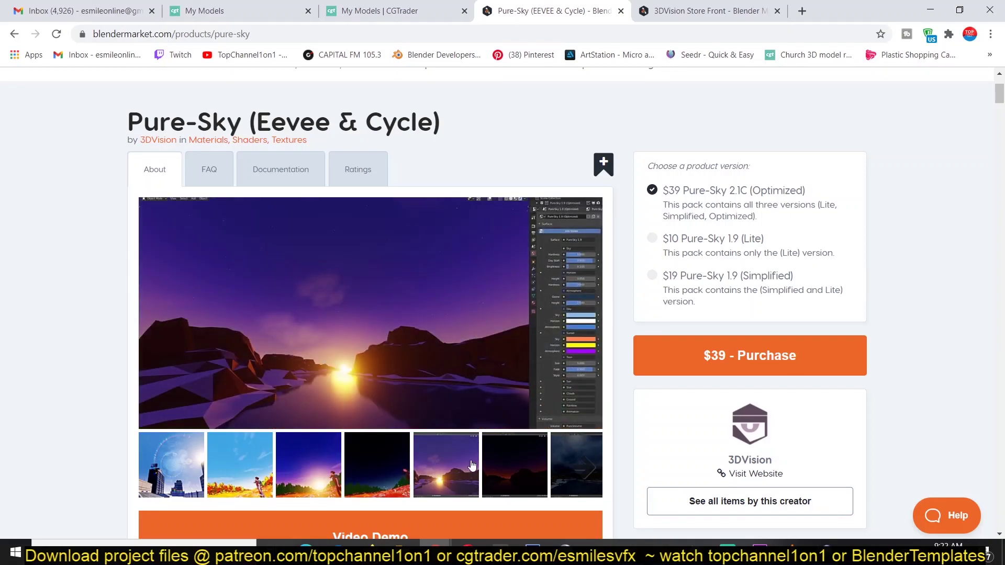
{"action": "scroll", "coordinate": [243, 283], "scroll_direction": "down", "scroll_amount": 10}
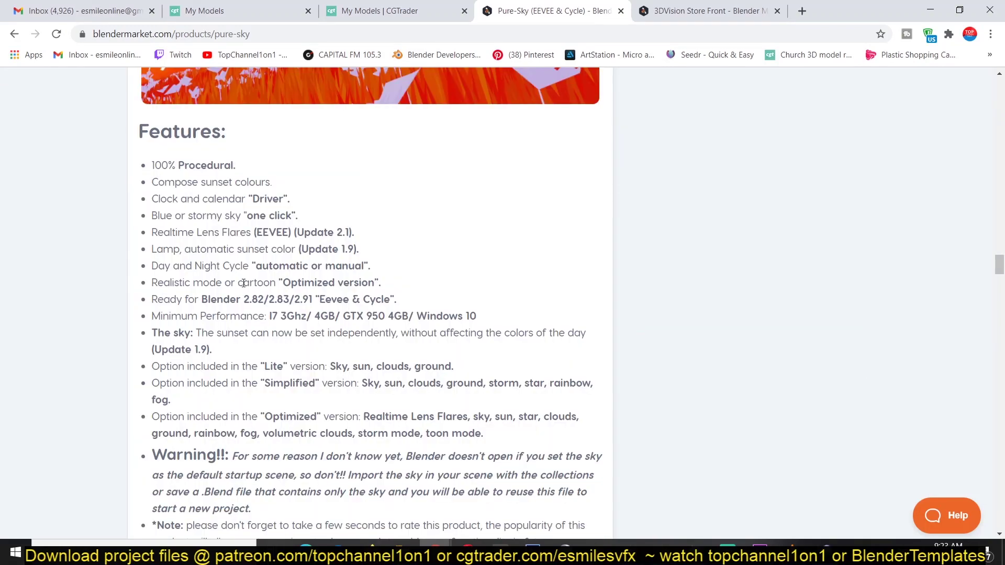
{"action": "scroll", "coordinate": [278, 254], "scroll_direction": "down", "scroll_amount": 5}
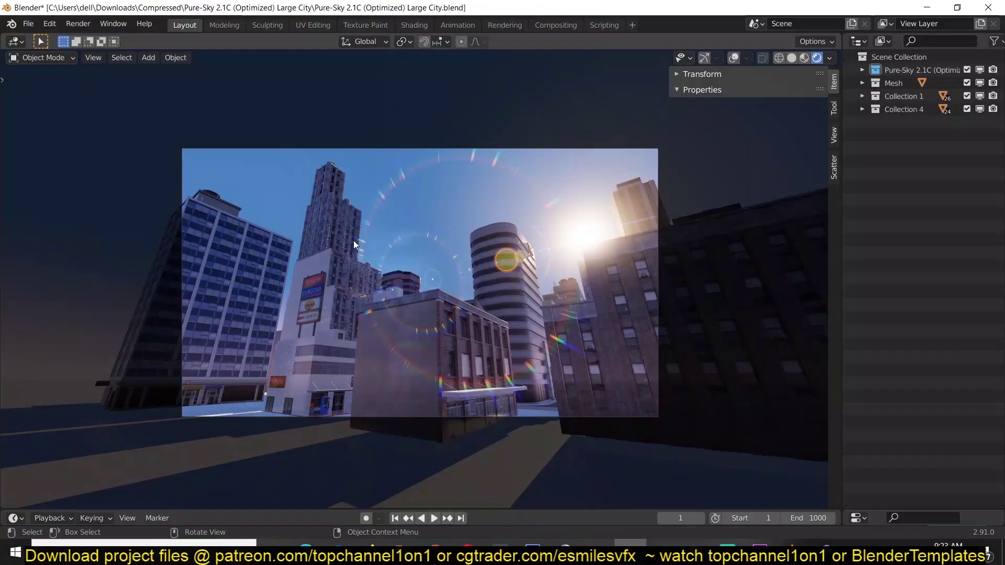
In the Large City scene in Blender, select the Pure-Sky 2.1C (Optimized) collection
{"action": "left_click", "coordinate": [50, 24]}
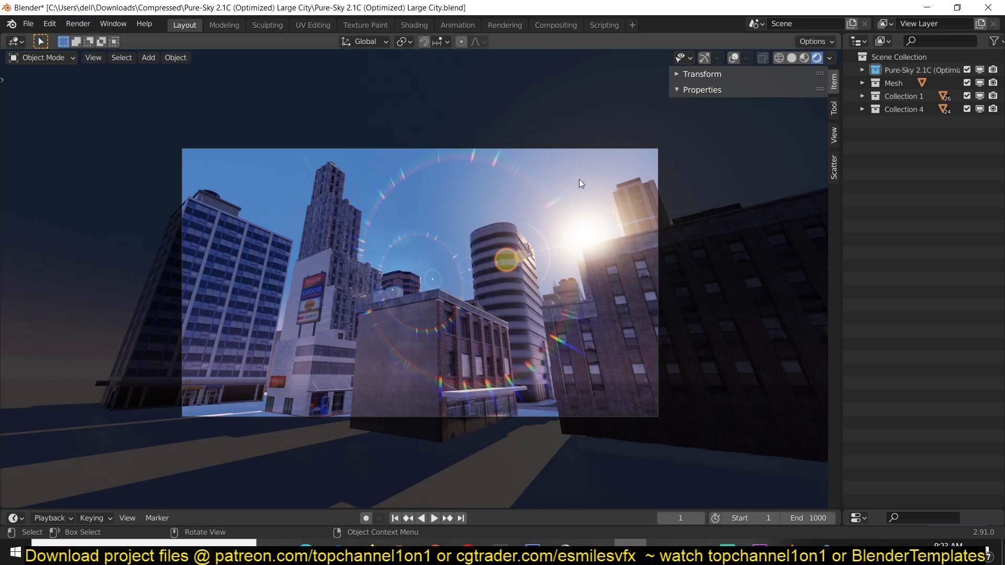
{"action": "left_click", "coordinate": [908, 73]}
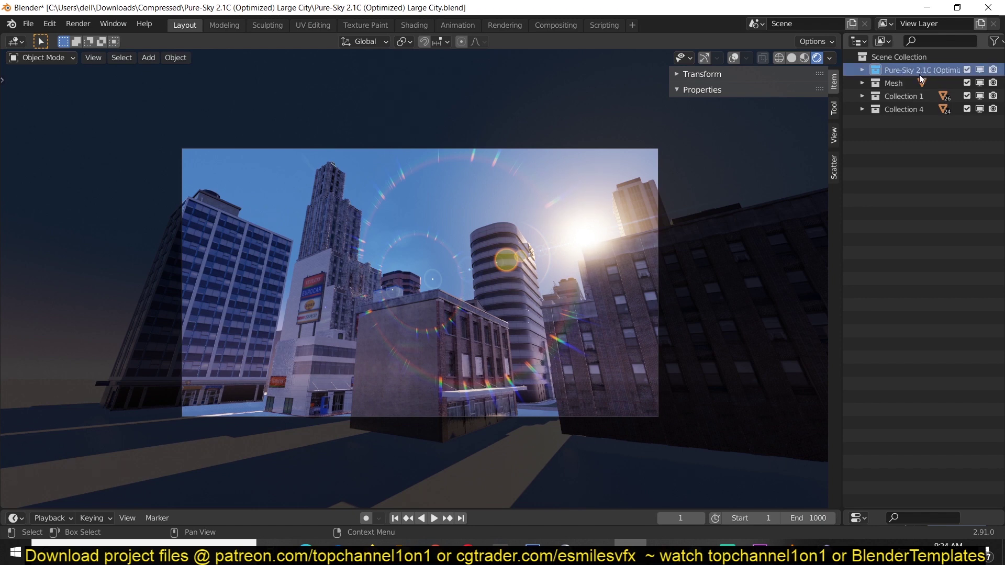
In the other Blender scene with the plane, append the Pure-Sky 2.1C (Optimized) collection from the Pure-Sky Large City .blend file
{"action": "left_click", "coordinate": [662, 551]}
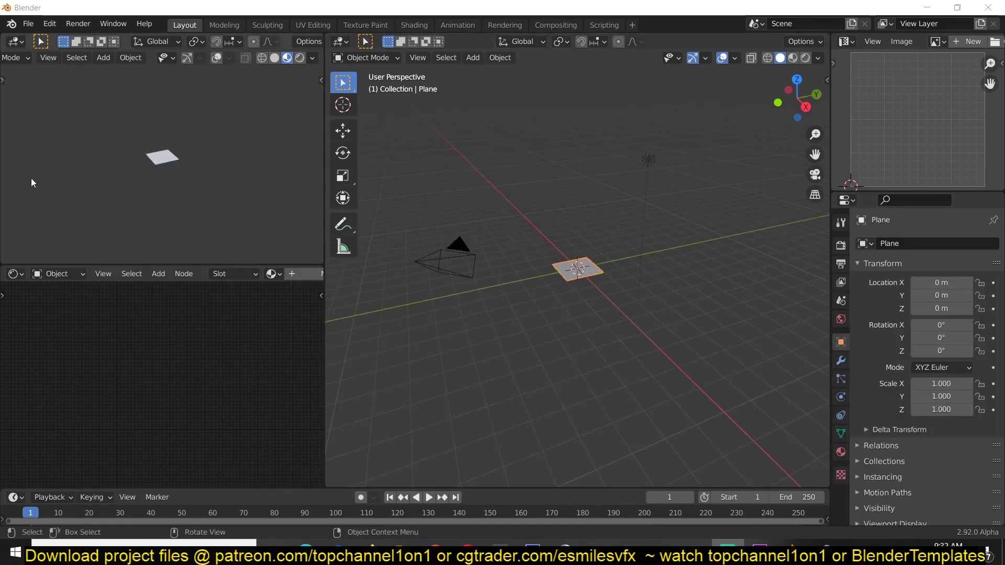
{"action": "left_click", "coordinate": [29, 24]}
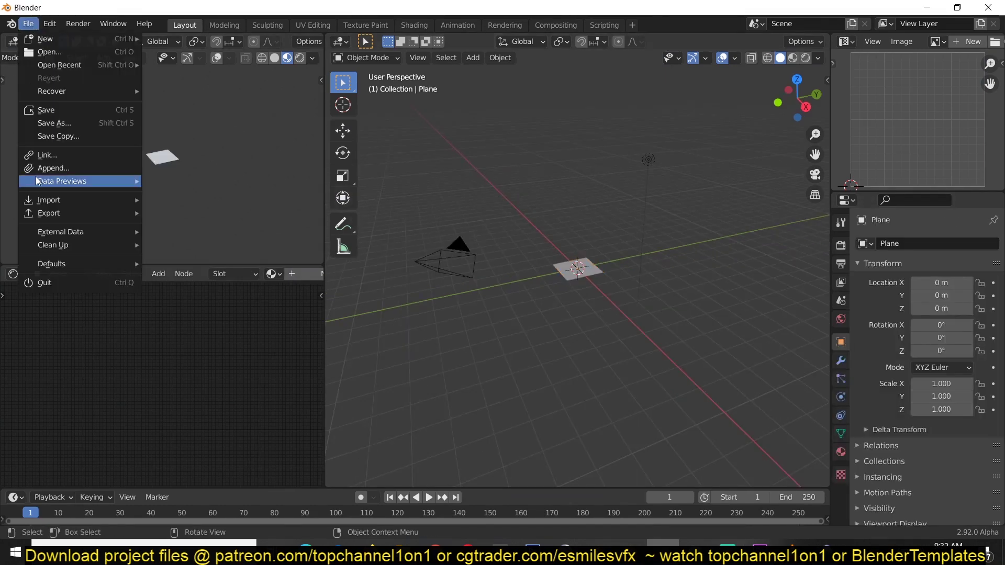
{"action": "left_click", "coordinate": [53, 168]}
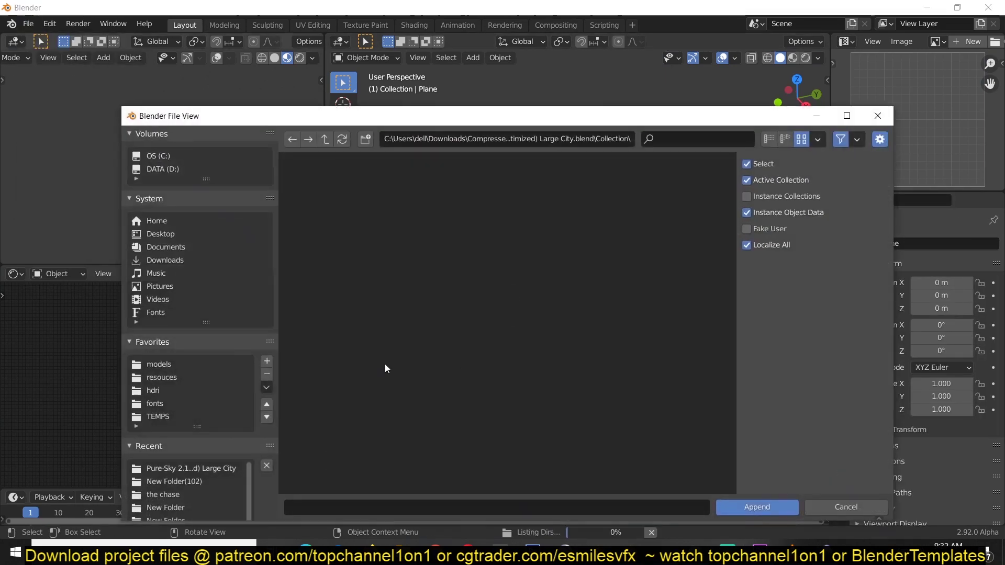
{"action": "left_click", "coordinate": [203, 469]}
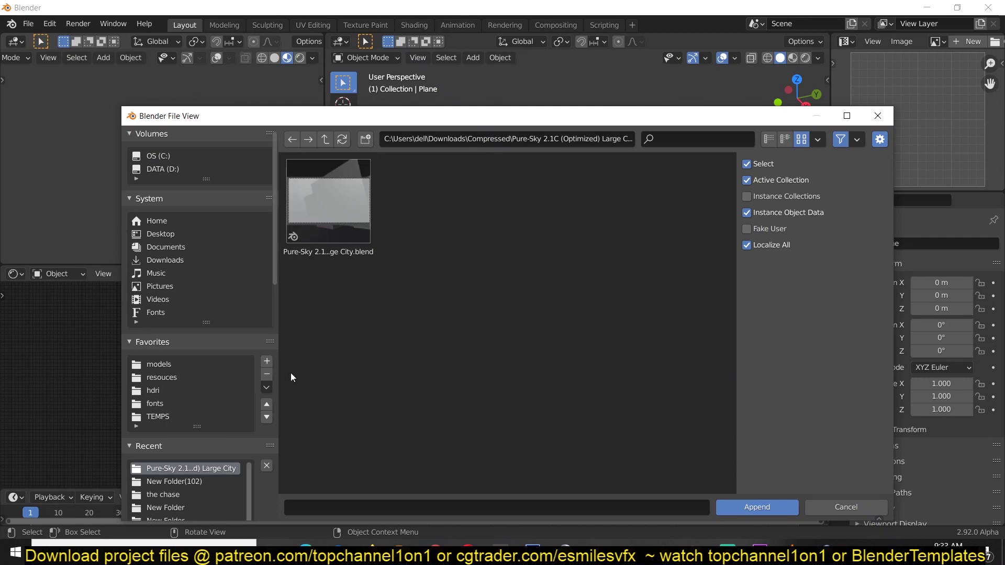
{"action": "left_click", "coordinate": [341, 218]}
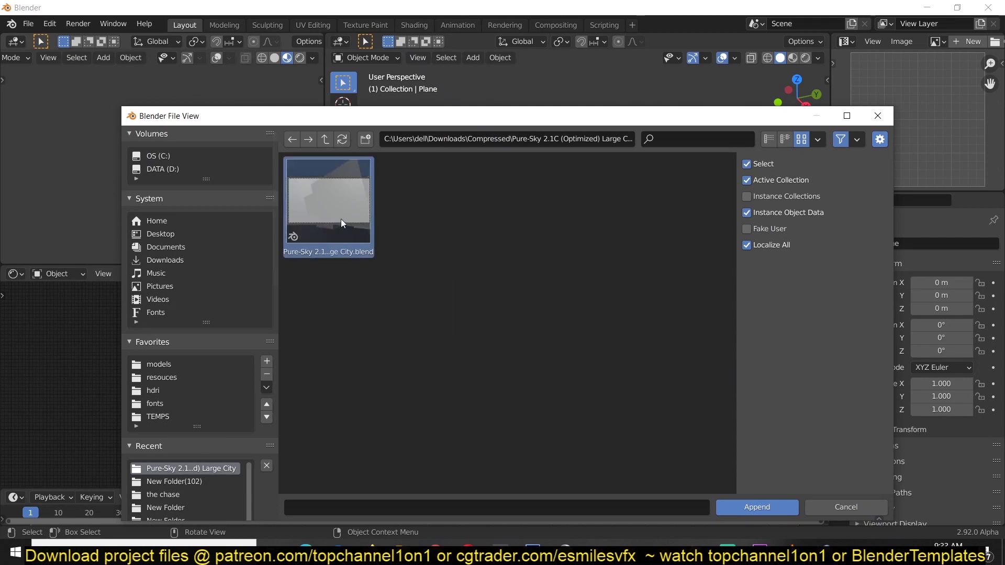
{"action": "left_click", "coordinate": [751, 506]}
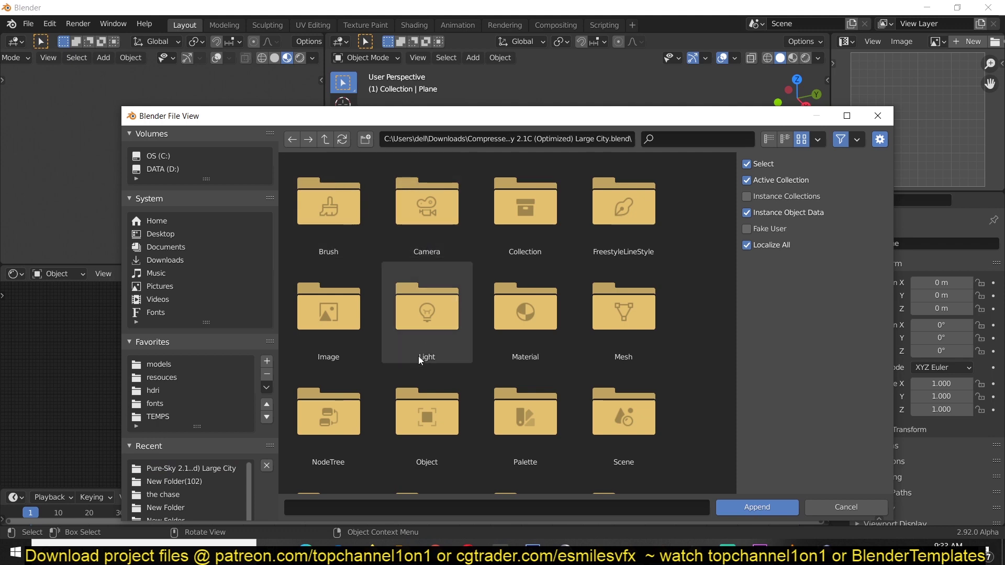
{"action": "left_click", "coordinate": [539, 233]}
{"action": "double_click", "coordinate": [538, 231]}
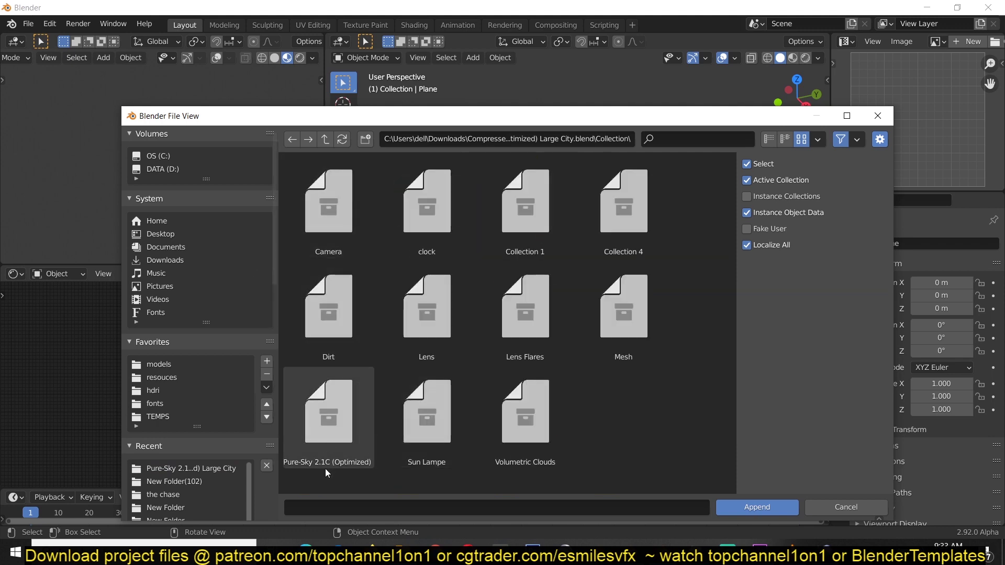
{"action": "left_click", "coordinate": [340, 447]}
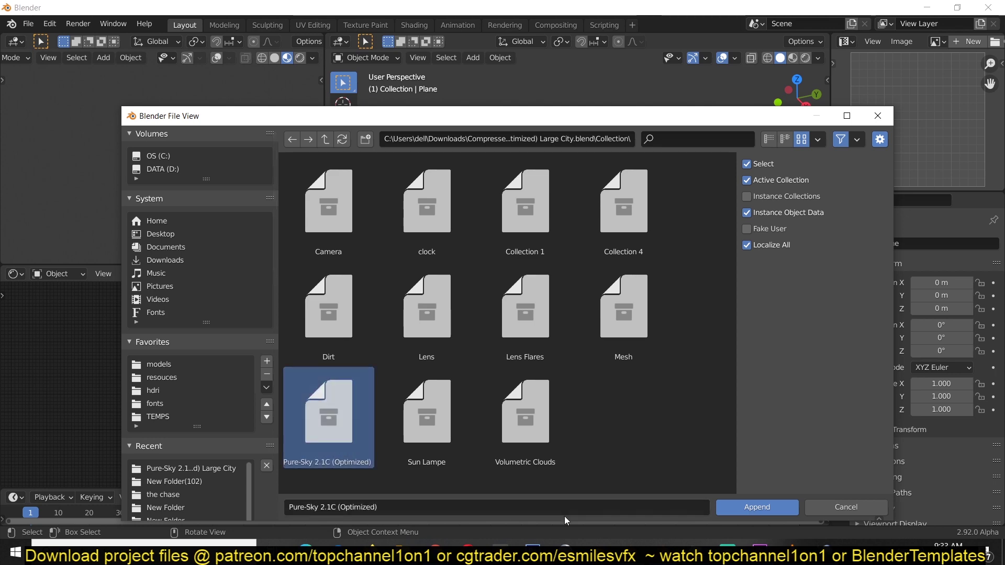
{"action": "left_click", "coordinate": [741, 509]}
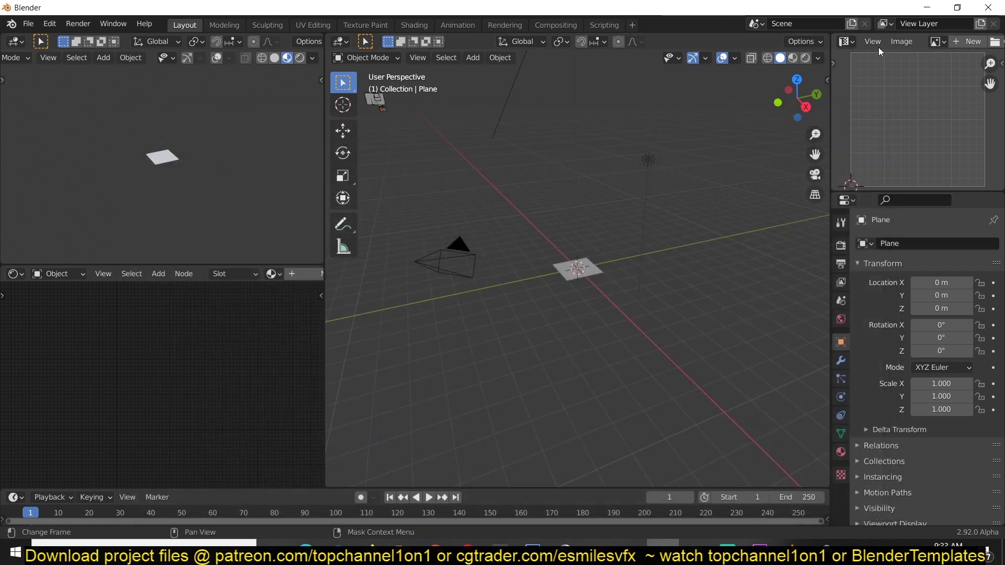
Change the image editor area to an Outliner and collapse the appended Pure-Sky 2.1C (Optimized) collection
{"action": "left_click", "coordinate": [845, 42]}
{"action": "left_click", "coordinate": [777, 78]}
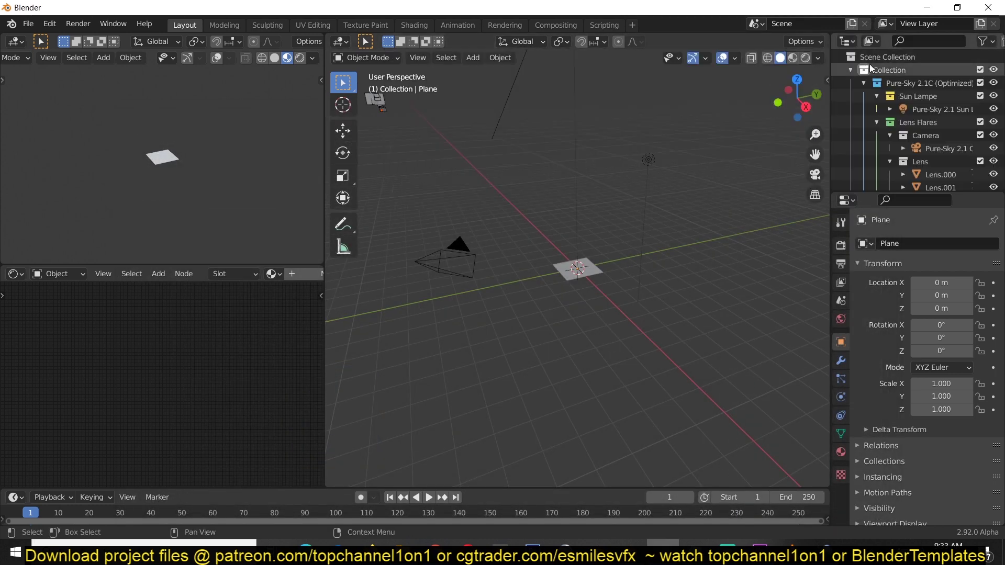
{"action": "left_click", "coordinate": [864, 84]}
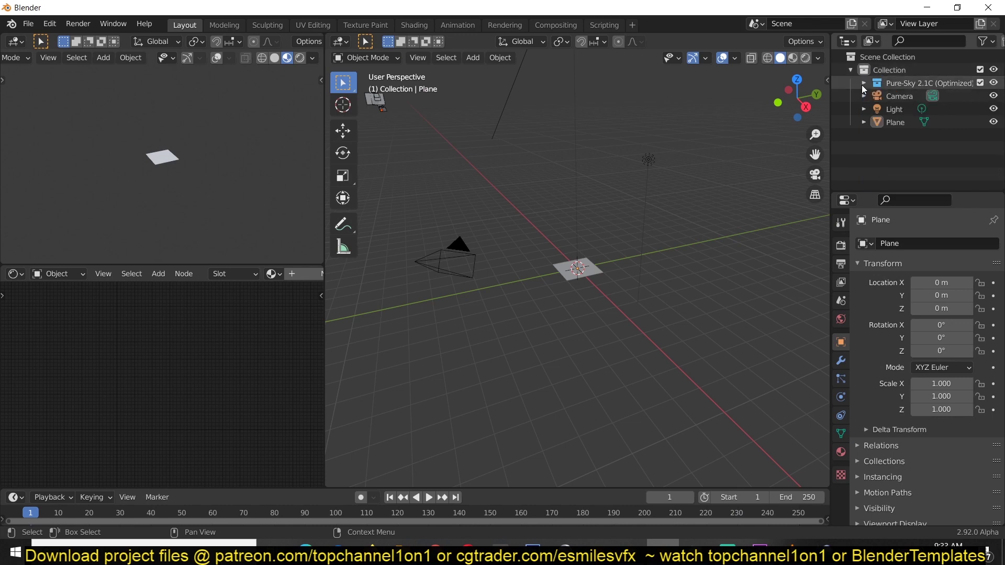
Select the appended Pure-Sky 2.1 Camera and move it in top view to beside the plane at the scene's origin
{"action": "scroll", "coordinate": [396, 162], "scroll_direction": "down", "scroll_amount": 8}
{"action": "left_click_drag", "start_coordinate": [457, 190], "coordinate": [460, 190]}
{"action": "key", "text": "KP_Decimal"}
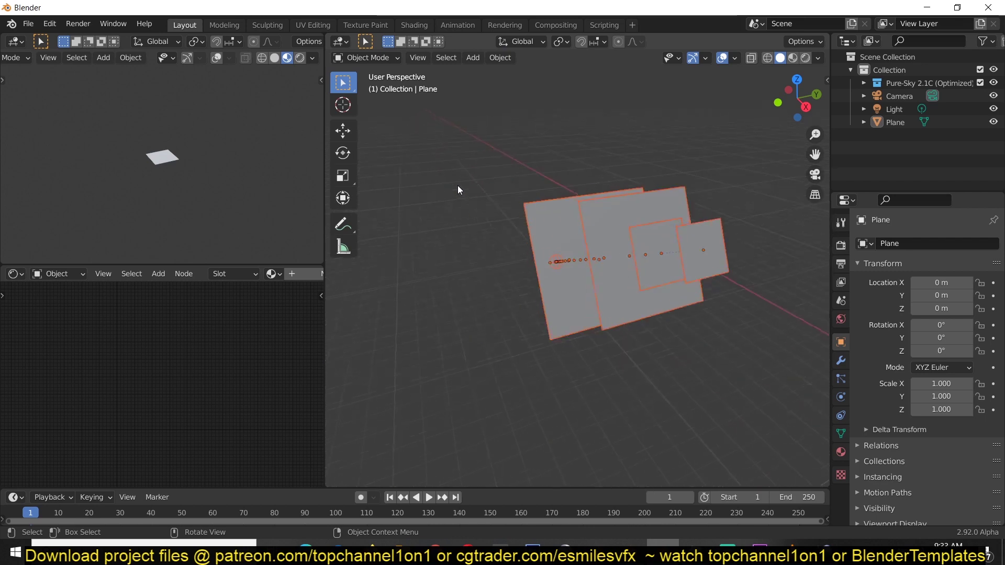
{"action": "middle_click_drag", "start_coordinate": [501, 228], "coordinate": [637, 229]}
{"action": "left_click", "coordinate": [476, 302]}
{"action": "left_click", "coordinate": [488, 300]}
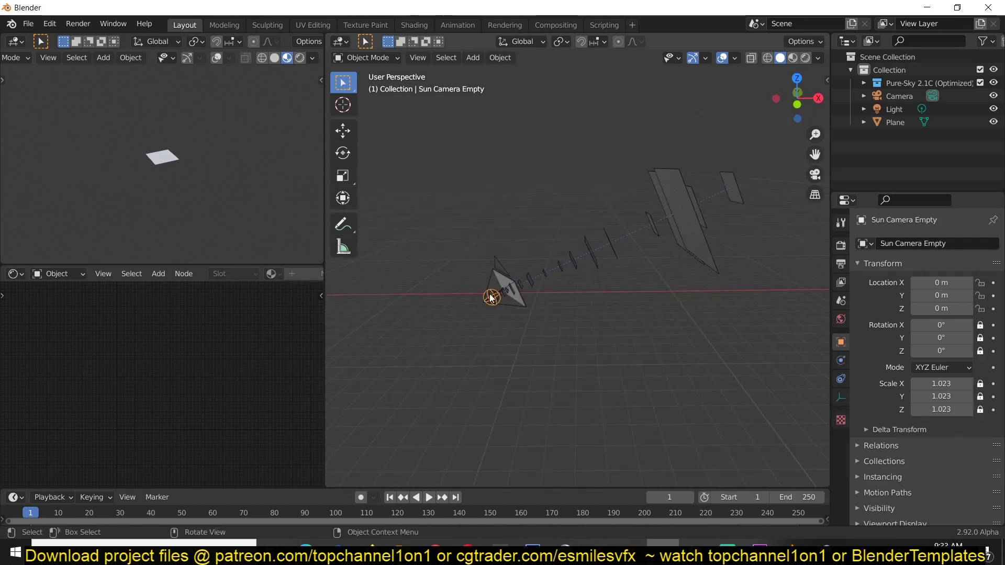
{"action": "left_click", "coordinate": [490, 266]}
{"action": "key", "text": "KP_7"}
{"action": "scroll", "coordinate": [558, 294], "scroll_direction": "down", "scroll_amount": 5}
{"action": "key", "text": "g"}
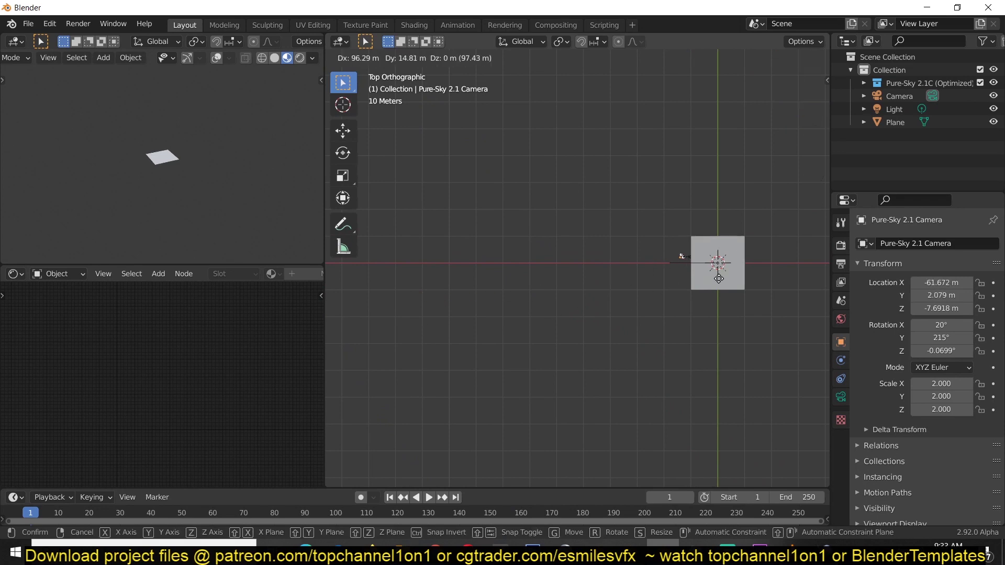
{"action": "left_click", "coordinate": [736, 291]}
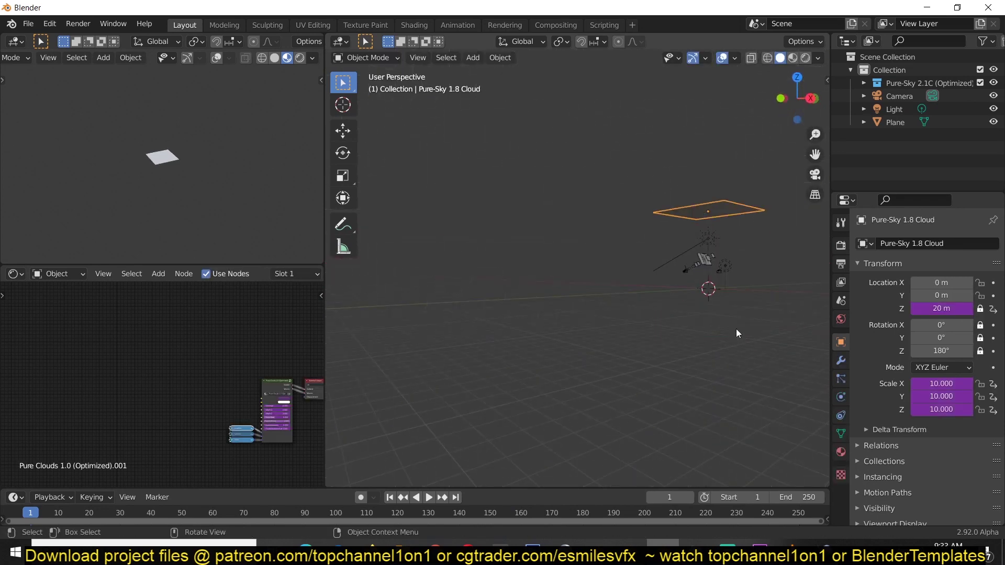
Delete the Pure-Sky 1.8 Cloud object and the scene's original Camera
{"action": "key", "text": "Delete"}
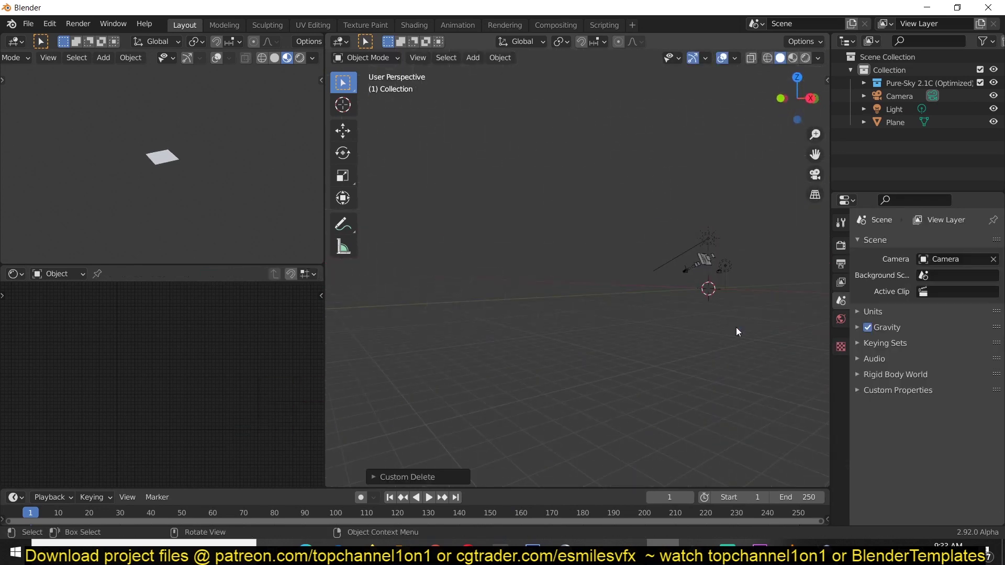
{"action": "key", "text": "KP_0"}
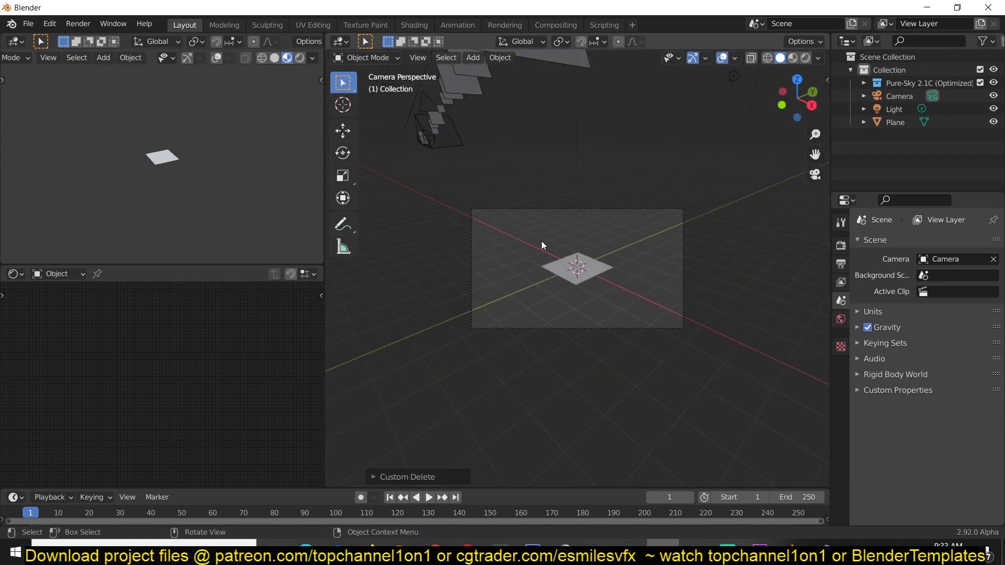
{"action": "left_click", "coordinate": [643, 225]}
{"action": "key", "text": "x"}
{"action": "left_click", "coordinate": [542, 190]}
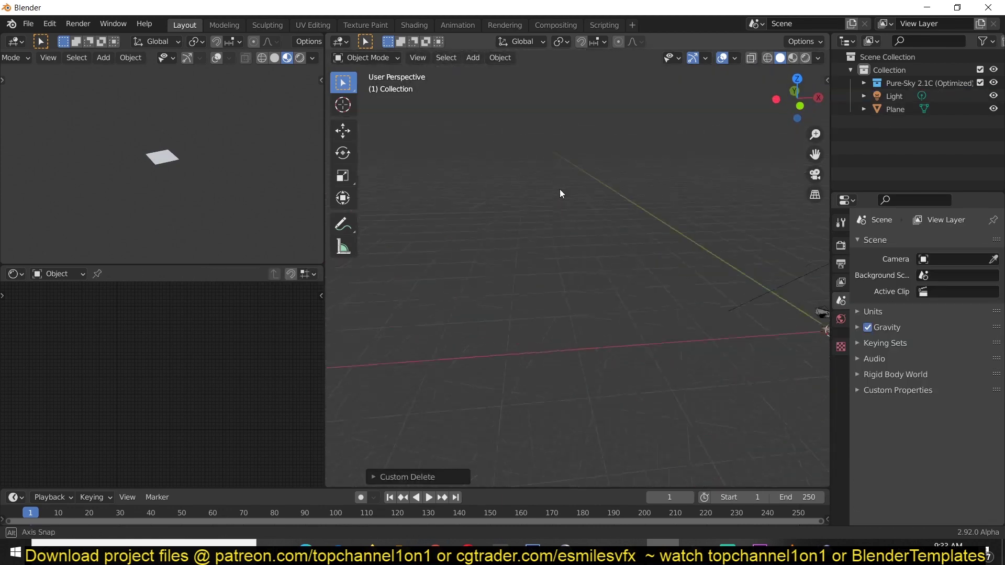
Select the Pure-Sky 2.1 Camera, look through it and show the viewport in rendered shading
{"action": "scroll", "coordinate": [659, 195], "scroll_direction": "down", "scroll_amount": 4}
{"action": "left_click", "coordinate": [888, 85]}
{"action": "scroll", "coordinate": [637, 249], "scroll_direction": "up", "scroll_amount": 6}
{"action": "left_click", "coordinate": [637, 249]}
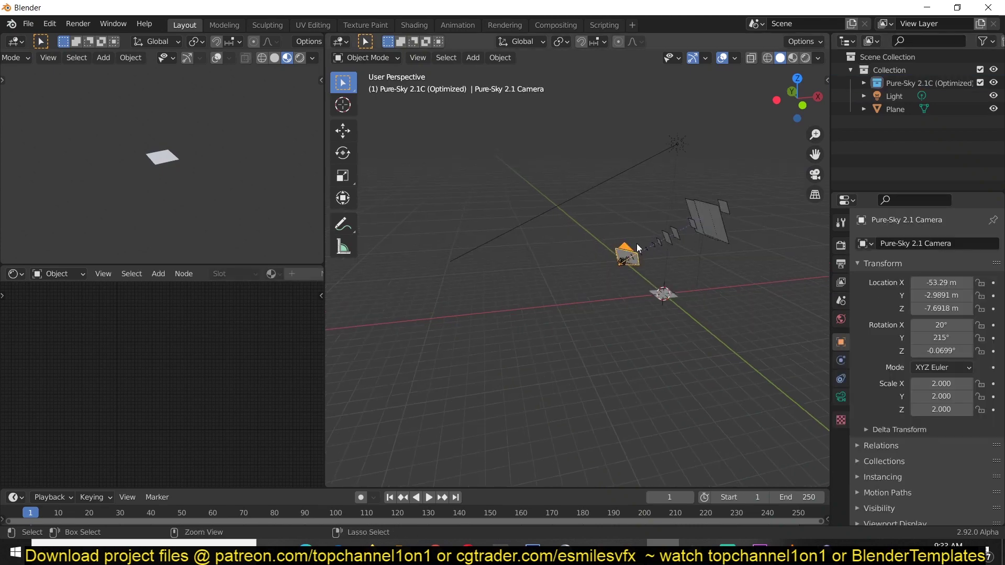
{"action": "key", "text": "KP_0"}
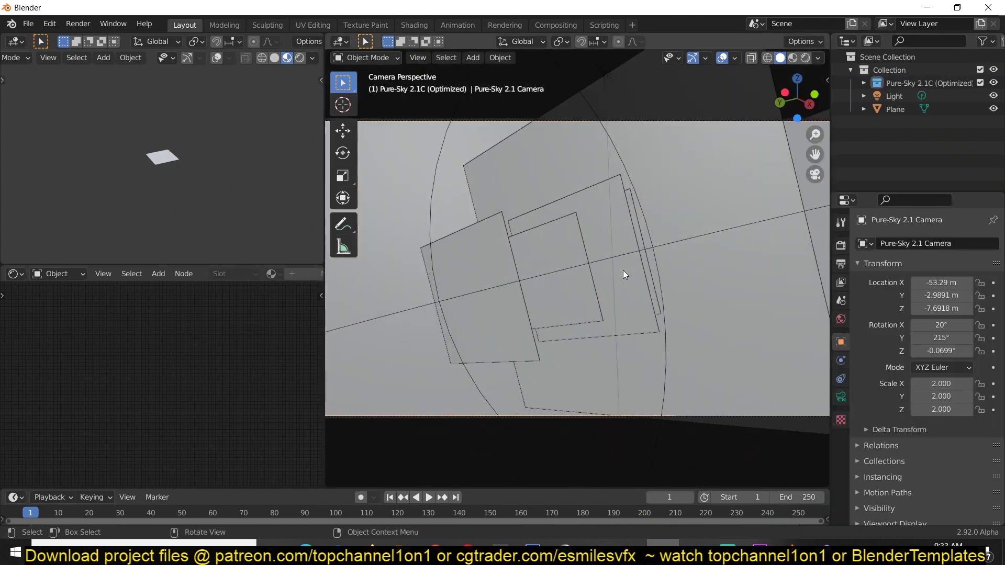
{"action": "left_click", "coordinate": [804, 56]}
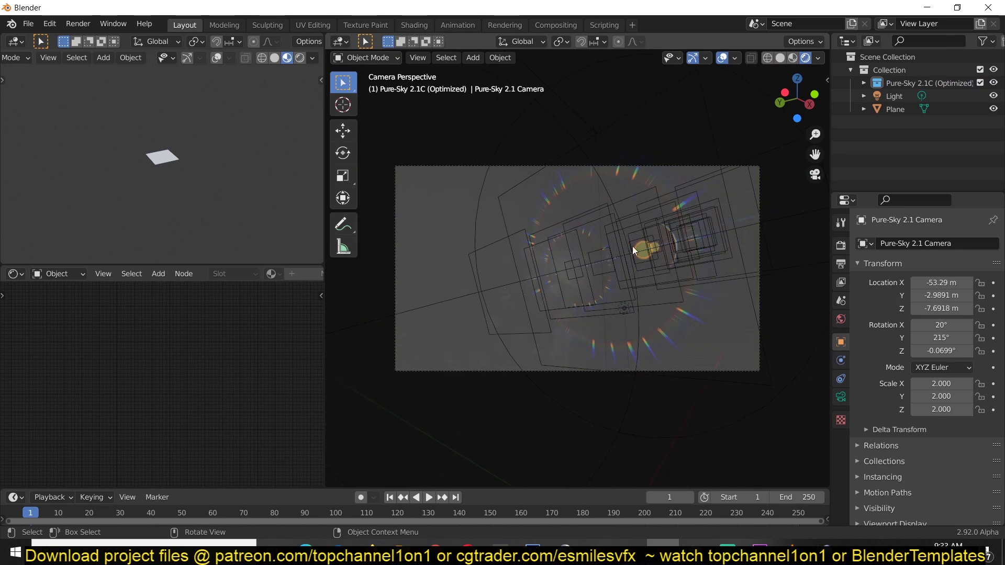
Show the world's shader nodes and replace the scene's world with Pure-Sky 2.1C (Optimized)
{"action": "left_click", "coordinate": [840, 319]}
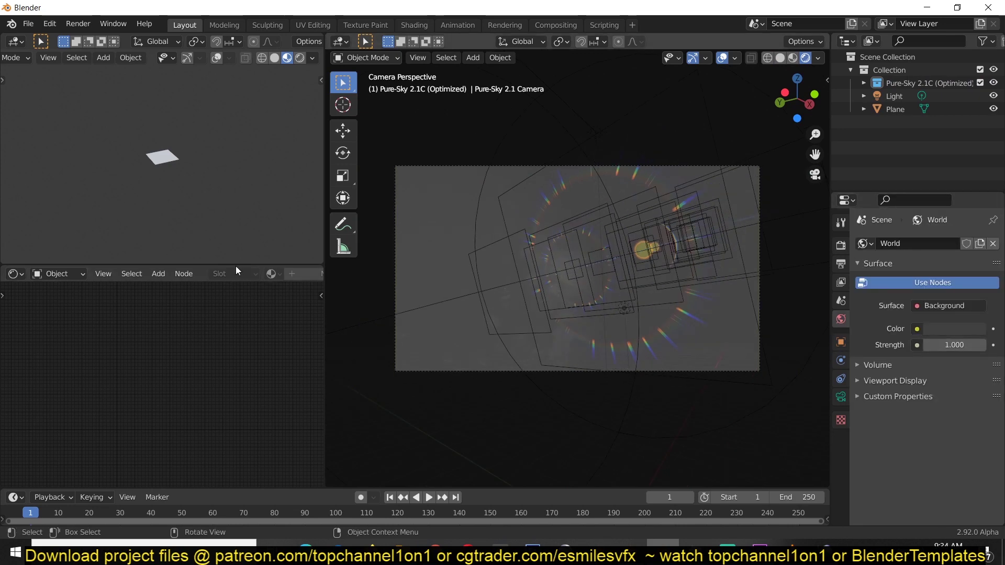
{"action": "left_click", "coordinate": [104, 273]}
{"action": "left_click", "coordinate": [70, 274]}
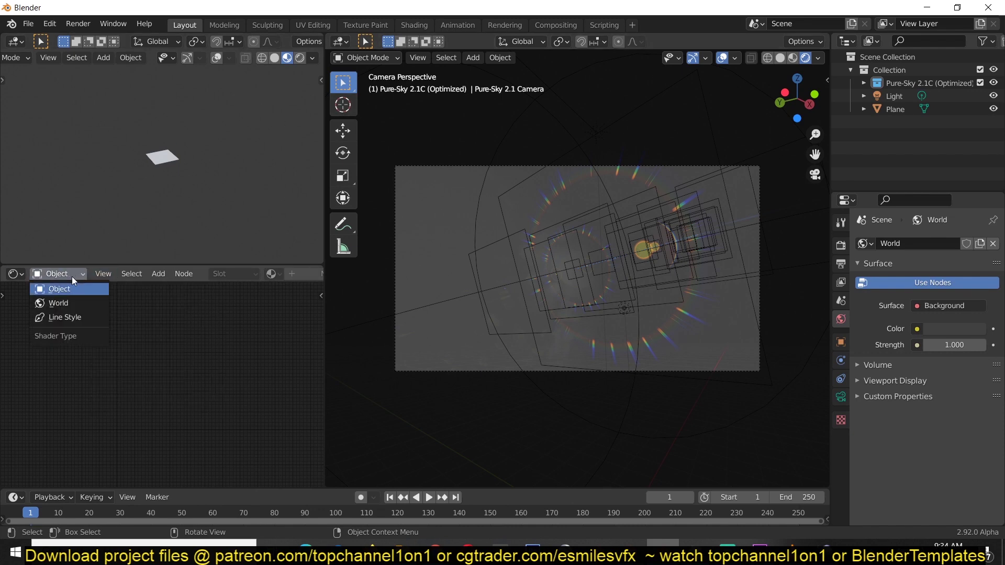
{"action": "left_click", "coordinate": [70, 302]}
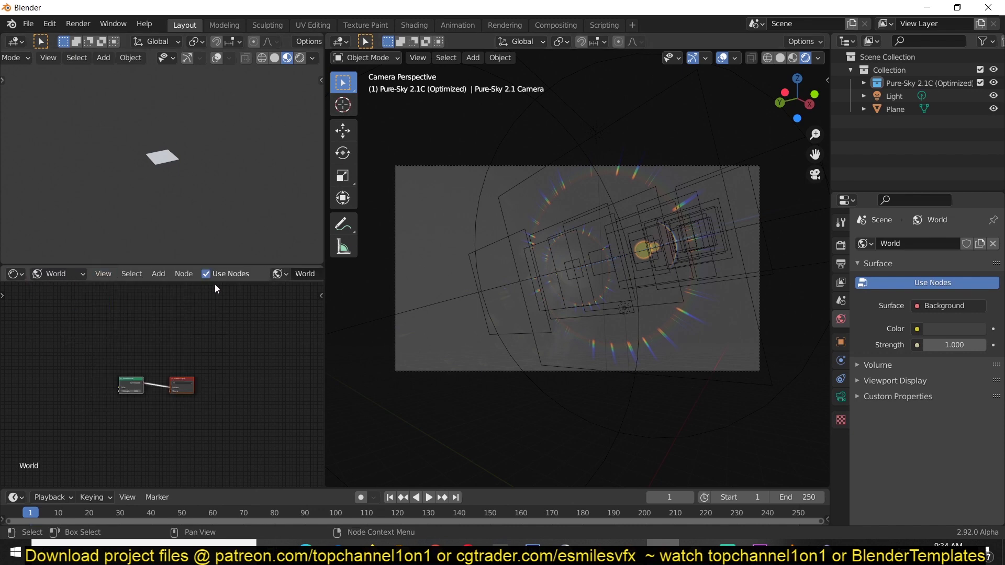
{"action": "scroll", "coordinate": [229, 278], "scroll_direction": "down", "scroll_amount": 5}
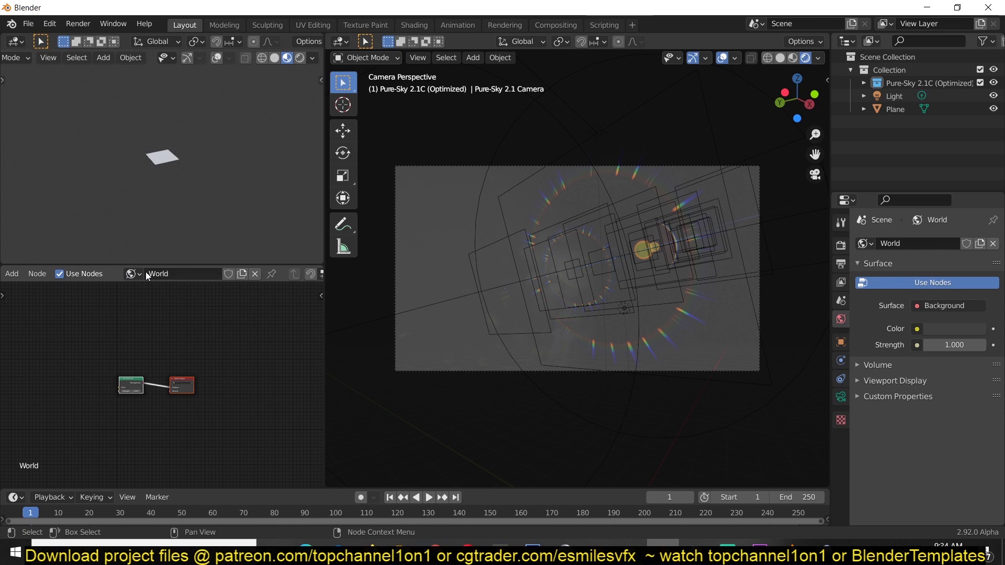
{"action": "left_click", "coordinate": [137, 273]}
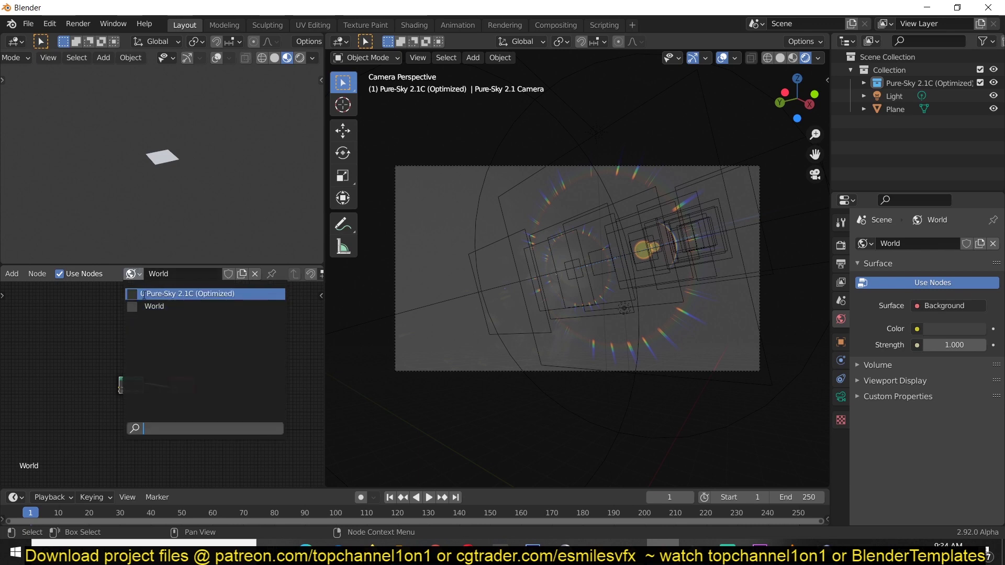
{"action": "left_click", "coordinate": [153, 294]}
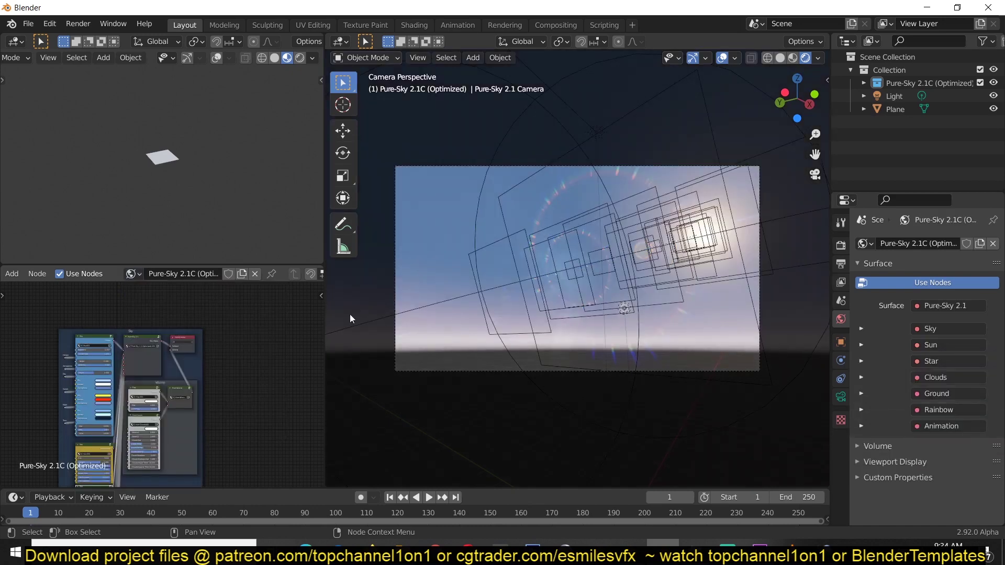
Hide the viewport overlays and set the world's Sky to Brightness 0.357, Sunset Start 0.605, Horizon Height -0.050 and Hardness 0.752
{"action": "left_click", "coordinate": [726, 57]}
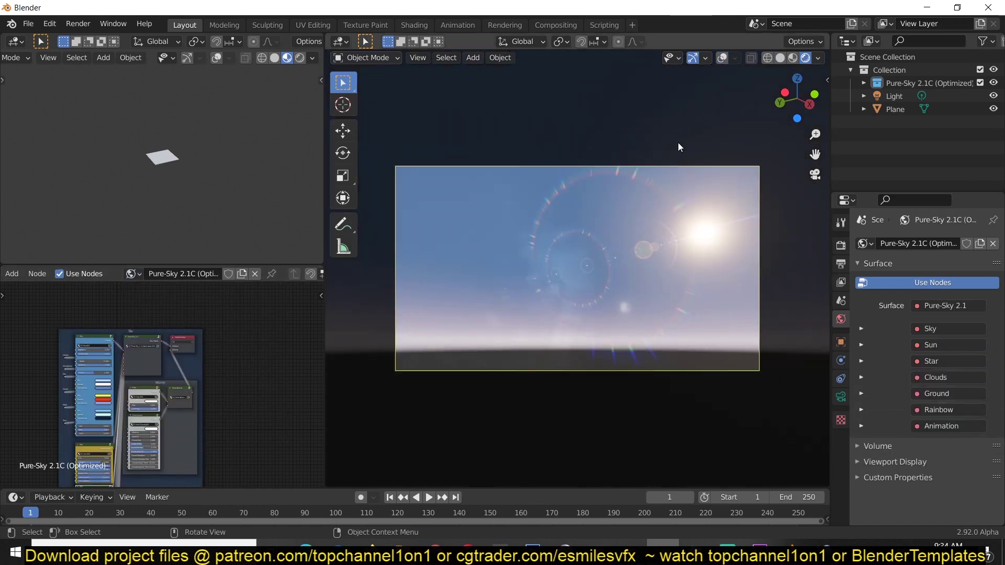
{"action": "scroll", "coordinate": [556, 324], "scroll_direction": "up", "scroll_amount": 2}
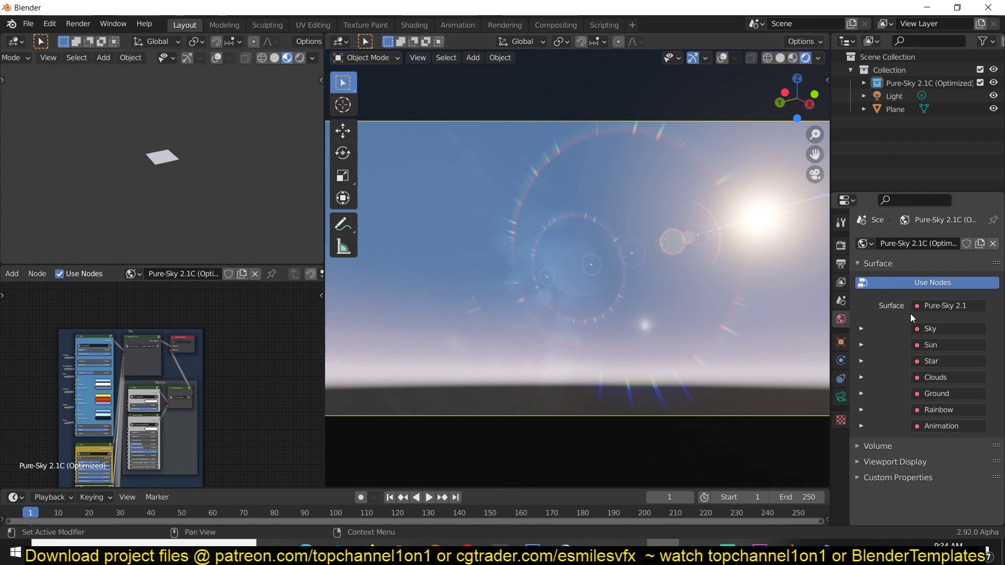
{"action": "left_click", "coordinate": [861, 329]}
{"action": "left_click", "coordinate": [863, 328]}
{"action": "left_click", "coordinate": [864, 329]}
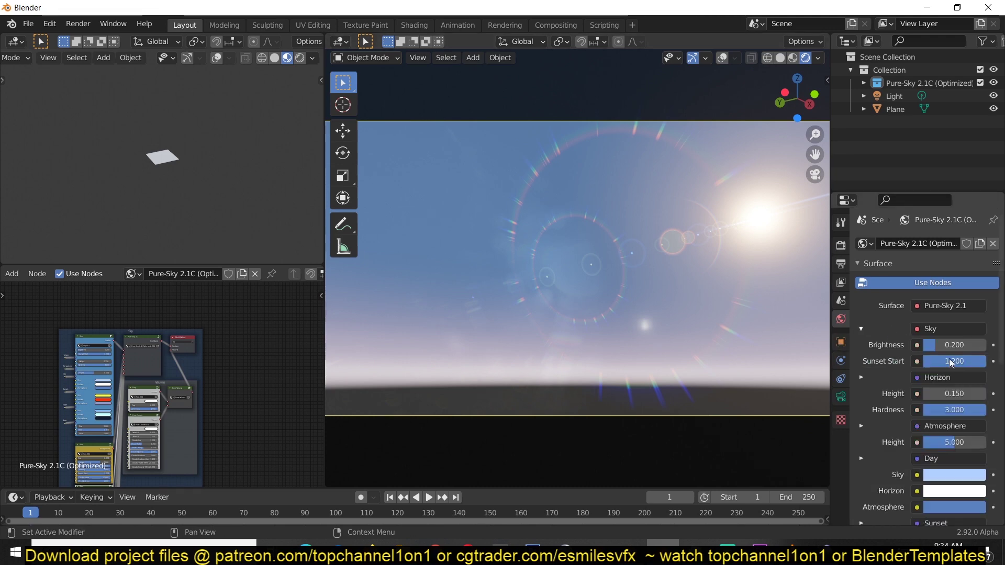
{"action": "left_click_drag", "start_coordinate": [939, 345], "coordinate": [957, 411]}
{"action": "scroll", "coordinate": [950, 429], "scroll_direction": "down", "scroll_amount": 4}
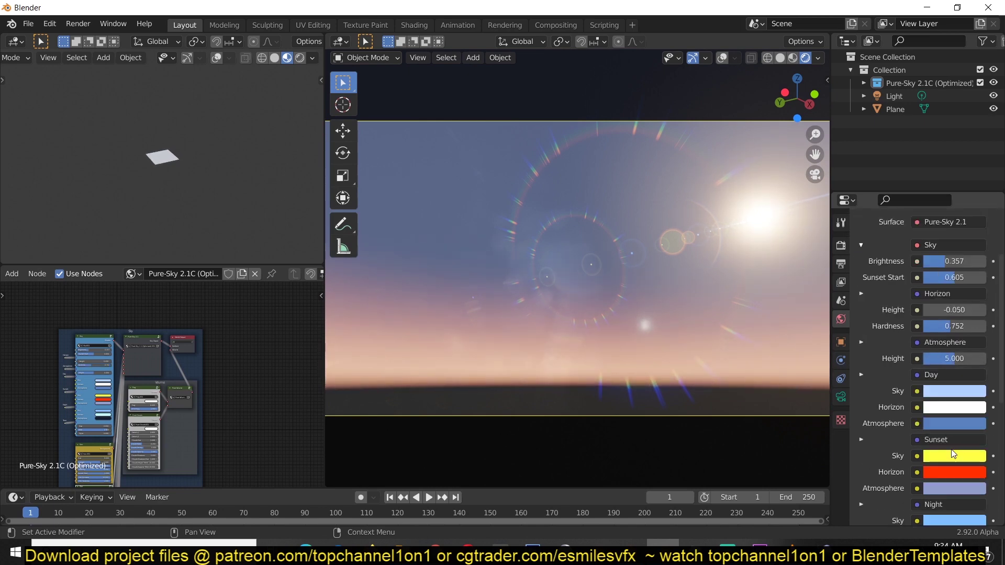
{"action": "scroll", "coordinate": [890, 340], "scroll_direction": "up", "scroll_amount": 4}
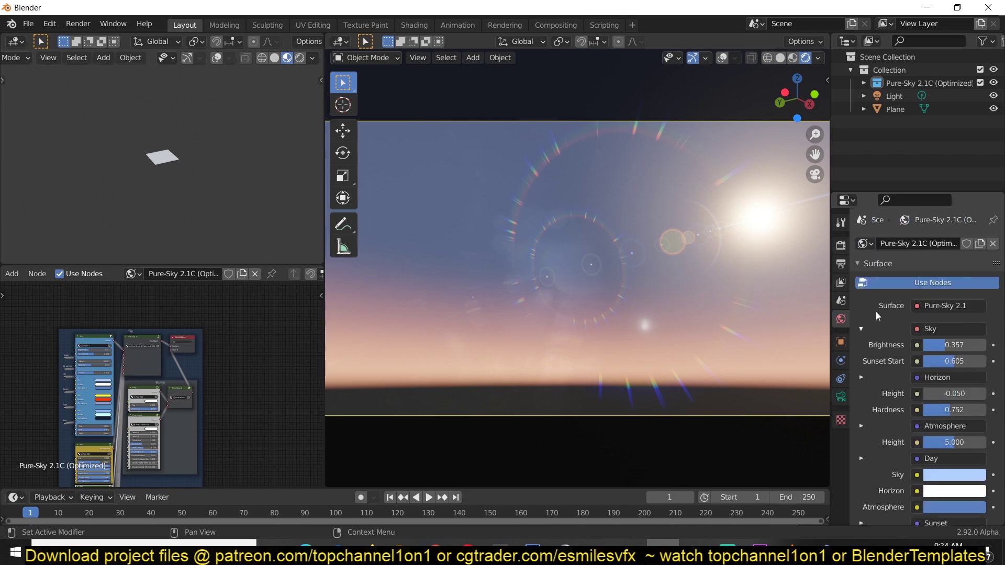
{"action": "left_click", "coordinate": [863, 329]}
Adjust the world's Sun values for a stronger lens flare and expand the Clouds settings
{"action": "left_click", "coordinate": [863, 348]}
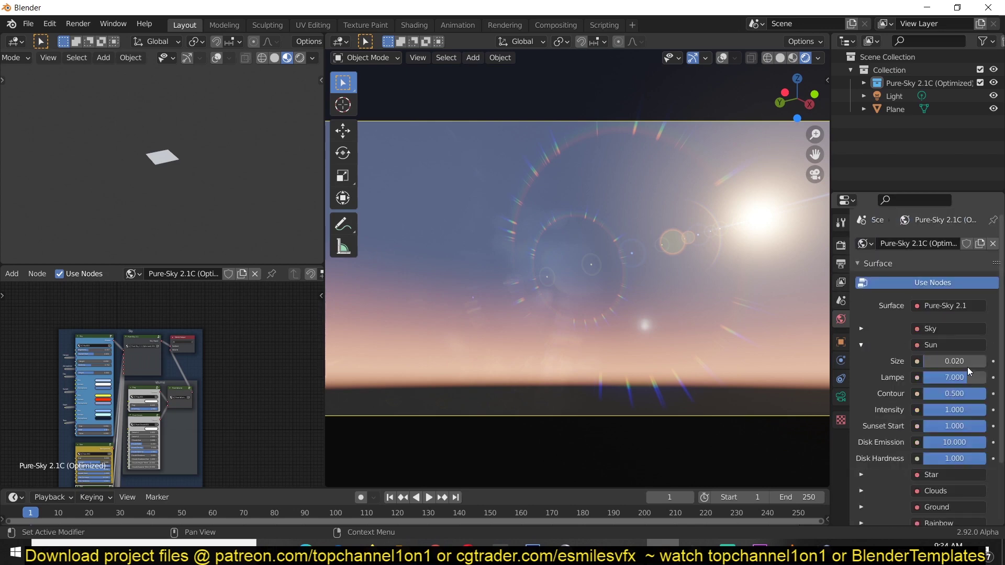
{"action": "left_click_drag", "start_coordinate": [945, 361], "coordinate": [966, 395]}
{"action": "left_click", "coordinate": [869, 345]}
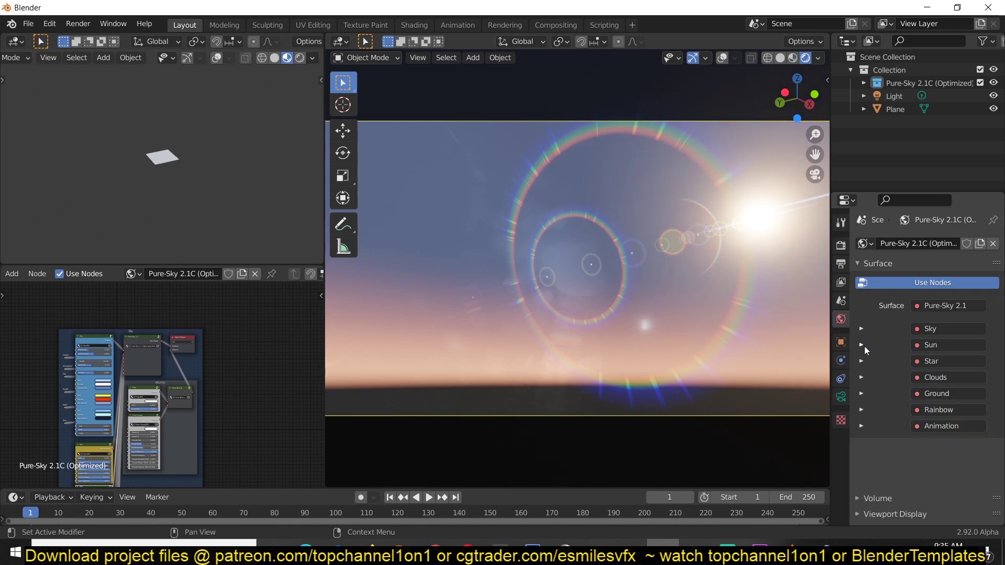
{"action": "left_click", "coordinate": [867, 376]}
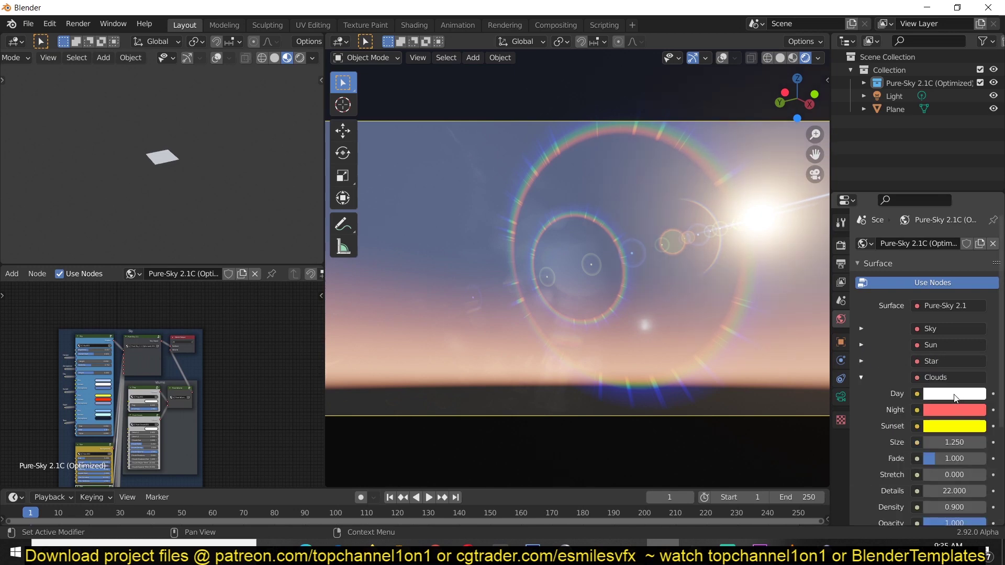
Add a new mesh plane and scale it up so it fills the ground up to the horizon in the camera view
{"action": "key", "text": "shift+a"}
{"action": "mouse_move", "coordinate": [493, 261]}
{"action": "left_click", "coordinate": [608, 260]}
{"action": "key", "text": "s"}
{"action": "right_click", "coordinate": [429, 325]}
{"action": "middle_click_drag", "start_coordinate": [428, 329], "coordinate": [414, 367]}
{"action": "scroll", "coordinate": [413, 367], "scroll_direction": "down", "scroll_amount": 4}
{"action": "key", "text": "s"}
{"action": "left_click", "coordinate": [572, 388]}
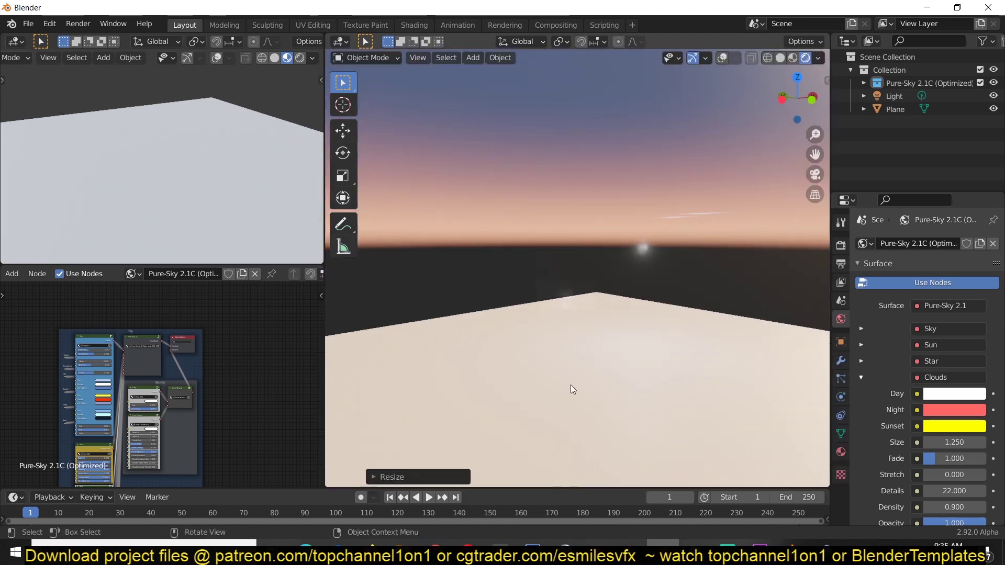
{"action": "key", "text": "s"}
{"action": "left_click", "coordinate": [445, 385]}
{"action": "key", "text": "KP_0"}
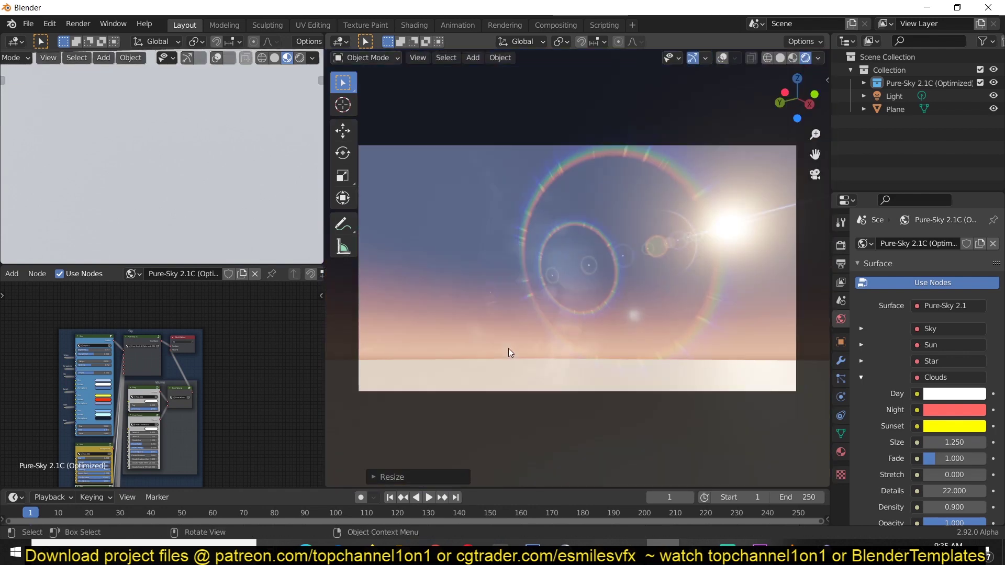
Move the large ground plane slightly along the Z axis
{"action": "key", "text": "g"}
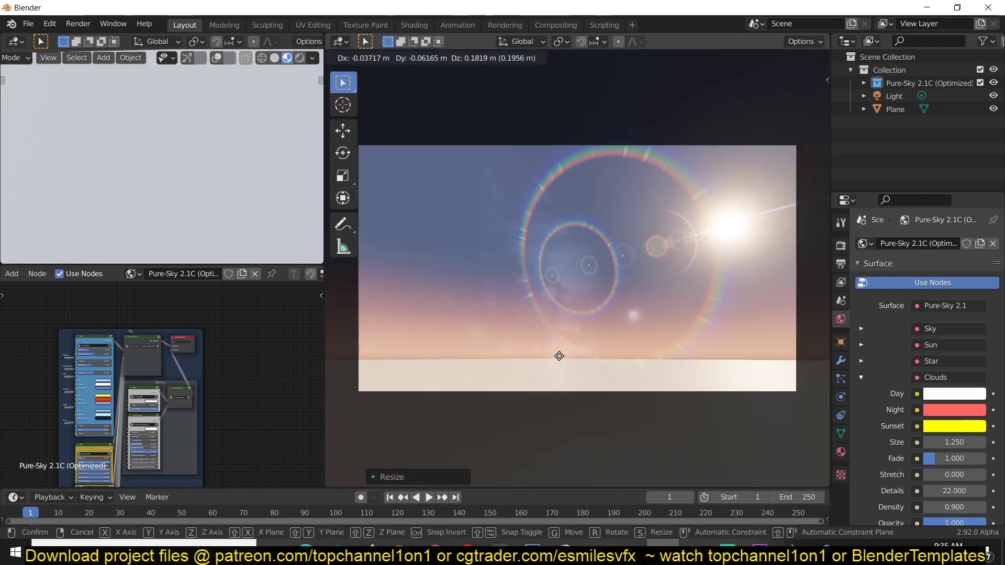
{"action": "key", "text": "z"}
{"action": "left_click", "coordinate": [571, 245]}
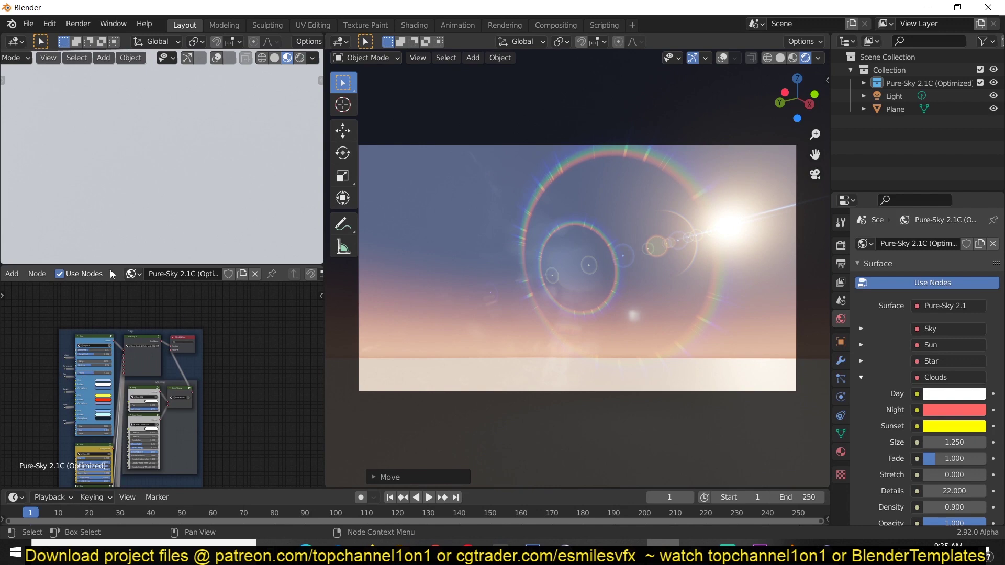
Show object shader nodes and create a new material for the large ground plane
{"action": "scroll", "coordinate": [60, 276], "scroll_direction": "up", "scroll_amount": 5}
{"action": "left_click", "coordinate": [59, 274]}
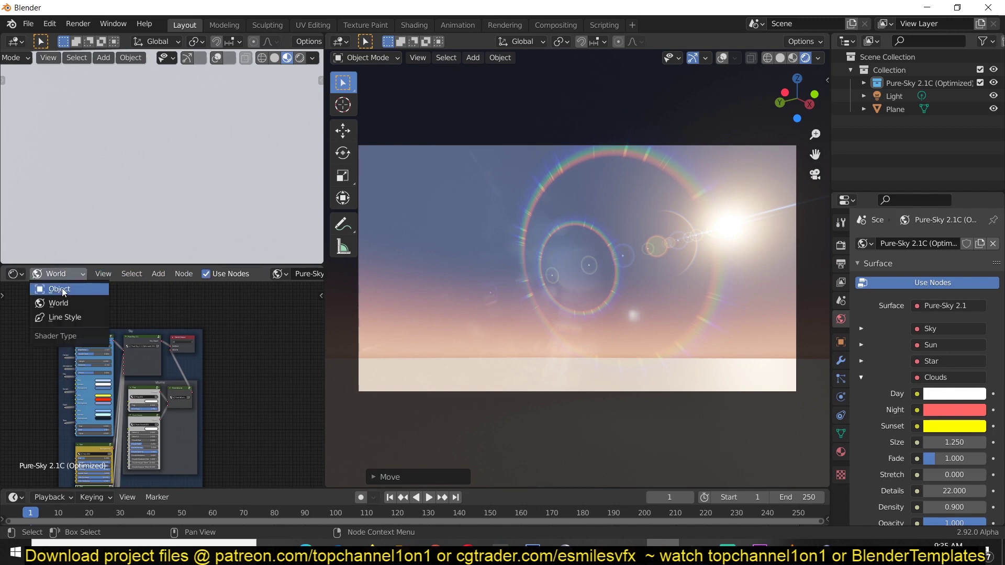
{"action": "left_click", "coordinate": [58, 289]}
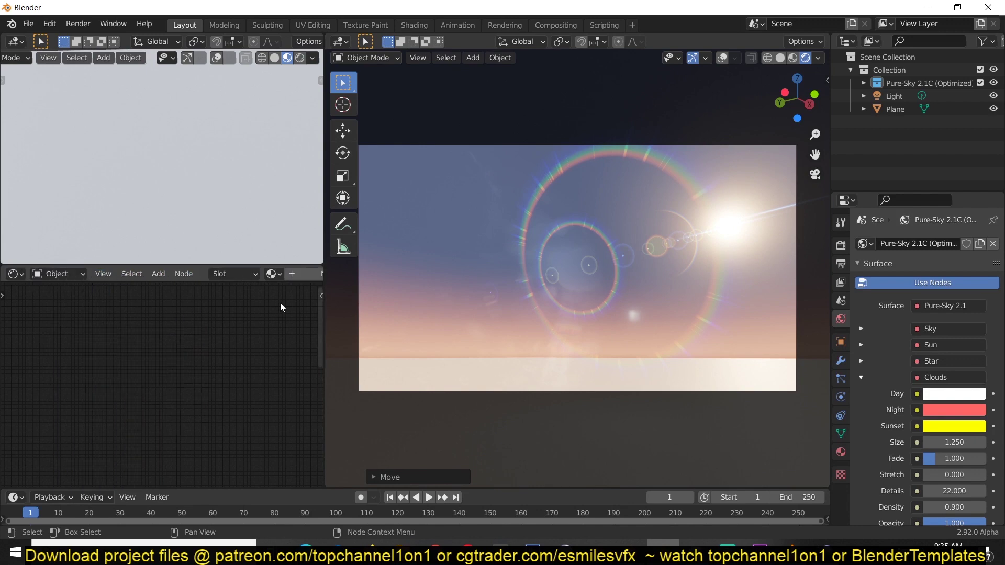
{"action": "left_click", "coordinate": [294, 273]}
Darken the ground material's Base Color to grey and set Roughness to 0.000 and Metallic to 1.000
{"action": "middle_click_drag", "start_coordinate": [108, 394], "coordinate": [162, 334]}
{"action": "scroll", "coordinate": [162, 335], "scroll_direction": "up", "scroll_amount": 4}
{"action": "left_click", "coordinate": [225, 371]}
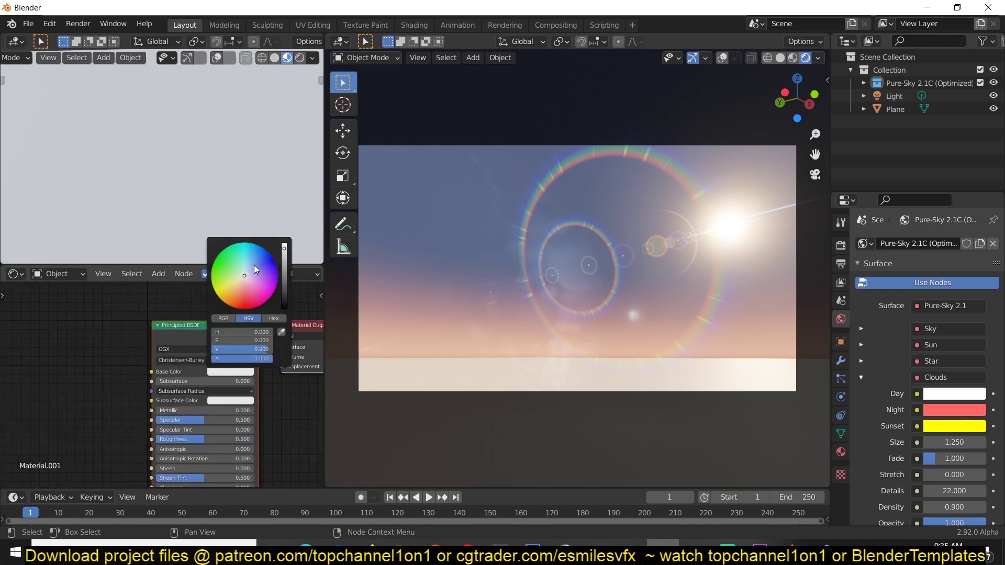
{"action": "left_click_drag", "start_coordinate": [285, 256], "coordinate": [284, 287]}
{"action": "middle_click_drag", "start_coordinate": [209, 469], "coordinate": [209, 448]}
{"action": "left_click_drag", "start_coordinate": [201, 424], "coordinate": [157, 424]}
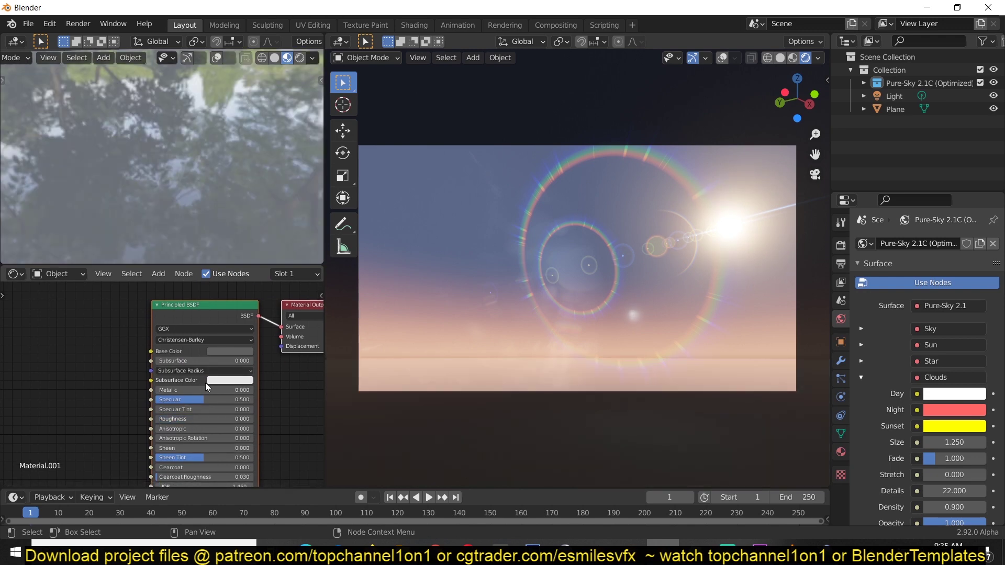
{"action": "left_click_drag", "start_coordinate": [205, 390], "coordinate": [252, 390]}
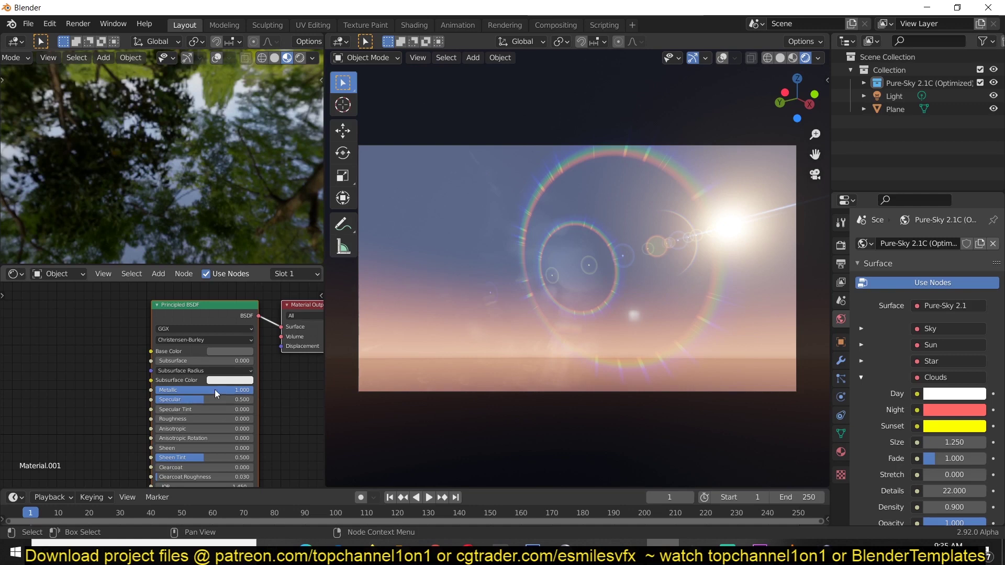
{"action": "key", "text": "g"}
{"action": "key", "text": "z"}
{"action": "right_click", "coordinate": [541, 247]}
Play the animation briefly in the rendered camera view and stop it
{"action": "key", "text": "space"}
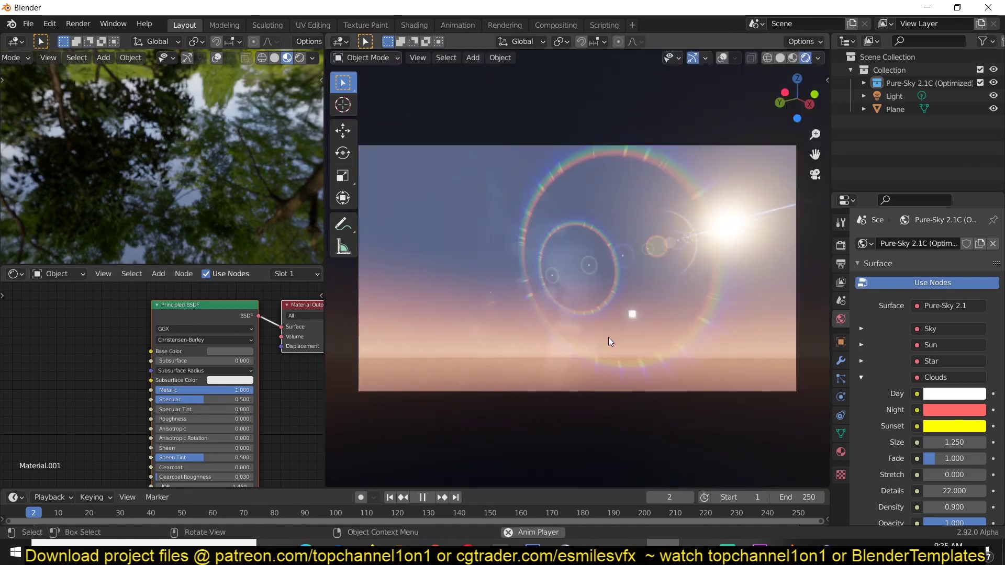
{"action": "key", "text": "a"}
{"action": "key", "text": "space"}
Change the viewport to solid shading and select the large ground plane outside the camera view
{"action": "left_click", "coordinate": [660, 329]}
{"action": "middle_click_drag", "start_coordinate": [659, 328], "coordinate": [648, 404]}
{"action": "key", "text": "KP_0"}
{"action": "left_click", "coordinate": [670, 378]}
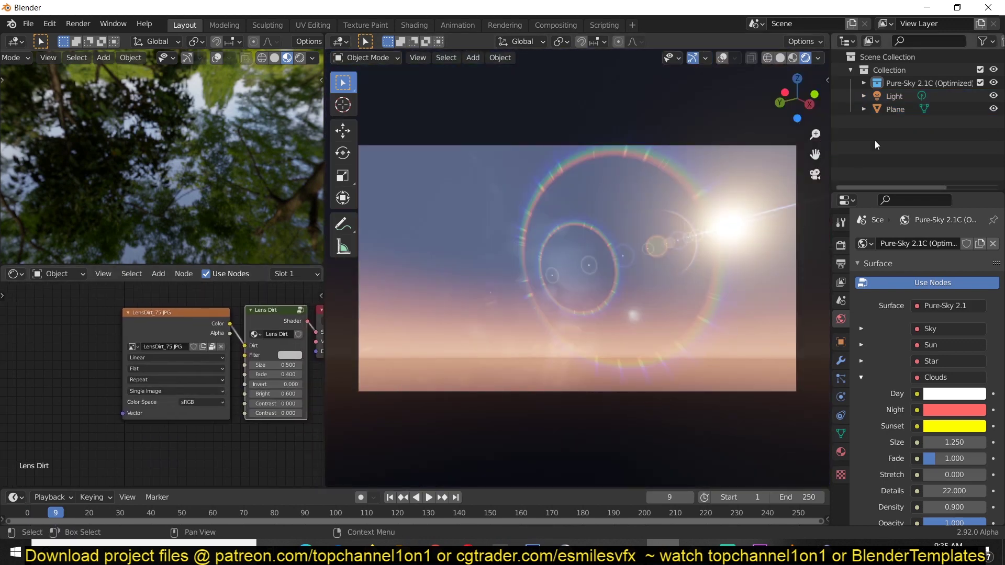
{"action": "left_click", "coordinate": [895, 113]}
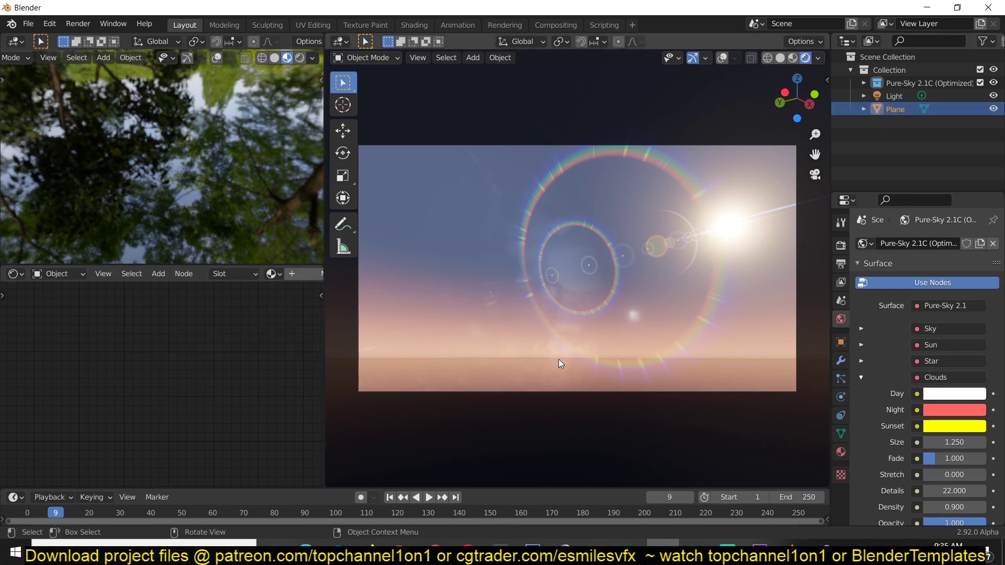
{"action": "key", "text": "z"}
{"action": "left_click", "coordinate": [830, 278]}
{"action": "mouse_move", "coordinate": [541, 327]}
{"action": "middle_mouse_down"}
{"action": "mouse_move", "coordinate": [496, 388]}
{"action": "mouse_move", "coordinate": [504, 375]}
{"action": "middle_mouse_up"}
{"action": "left_click", "coordinate": [504, 375]}
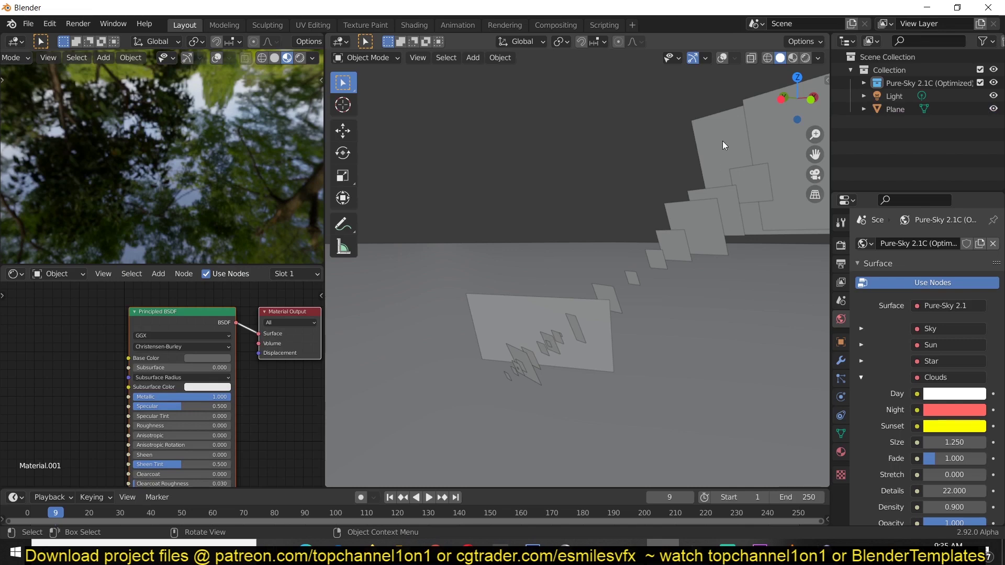
Show the viewport overlays and return to the rendered camera view
{"action": "left_click", "coordinate": [722, 57]}
{"action": "key", "text": "KP_0"}
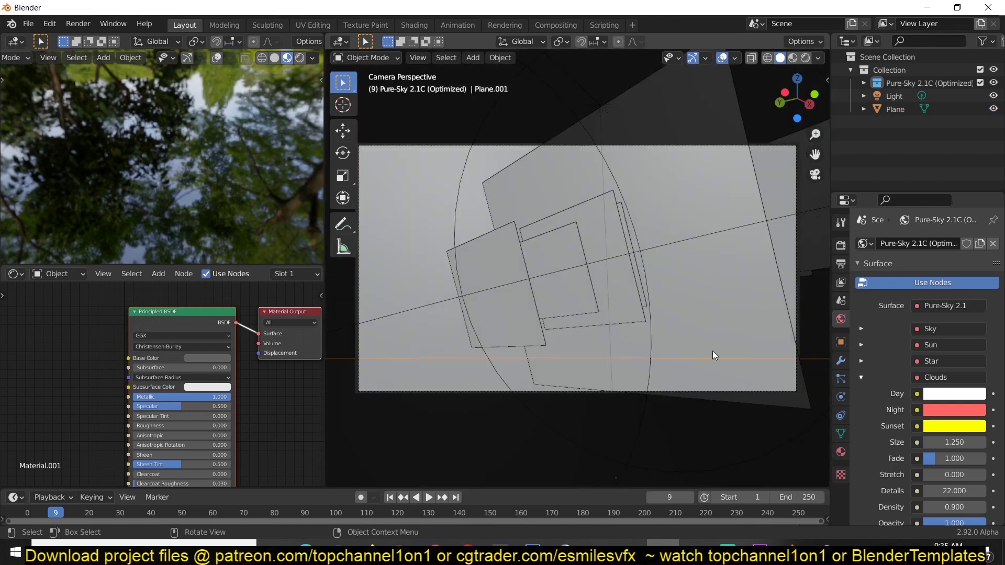
{"action": "left_click", "coordinate": [805, 58]}
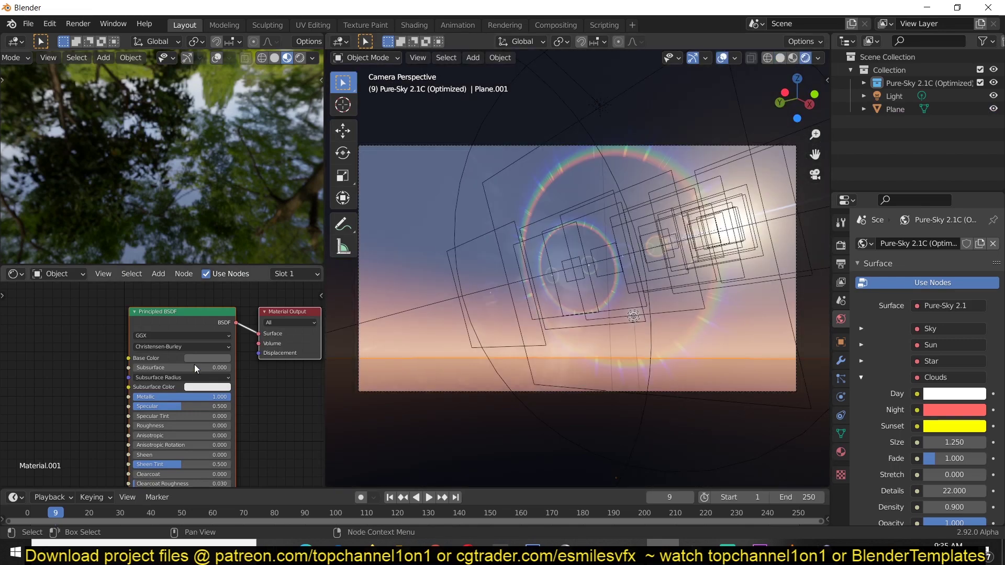
Hide the viewport overlays in the rendered camera view
{"action": "left_click", "coordinate": [732, 58]}
{"action": "left_click", "coordinate": [725, 57]}
{"action": "left_click", "coordinate": [725, 58]}
Add a Noise Texture node beside the Principled BSDF in the ground plane's material
{"action": "key", "text": "shift+a"}
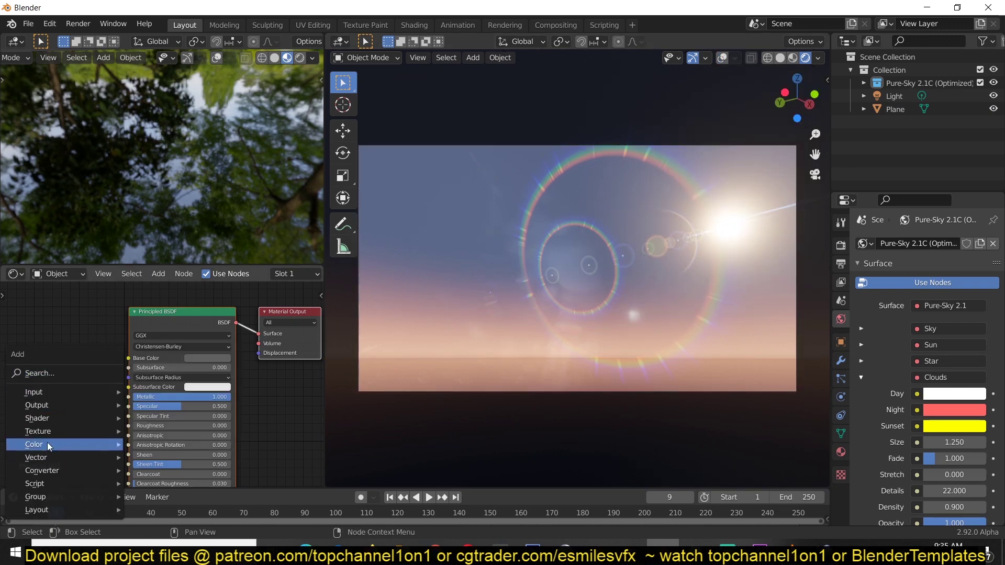
{"action": "mouse_move", "coordinate": [59, 431]}
{"action": "left_click", "coordinate": [183, 359]}
{"action": "left_click", "coordinate": [308, 402]}
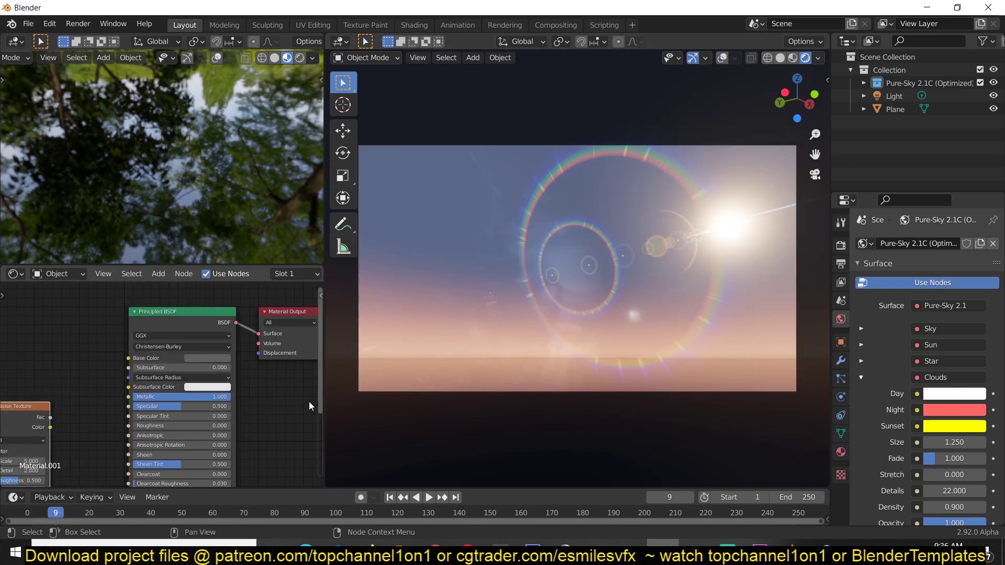
Add a Bump node, linking the Noise Texture's Fac to its Height and its Normal output to the Principled BSDF's Normal
{"action": "middle_click_drag", "start_coordinate": [69, 408], "coordinate": [203, 340]}
{"action": "key", "text": "shift+a"}
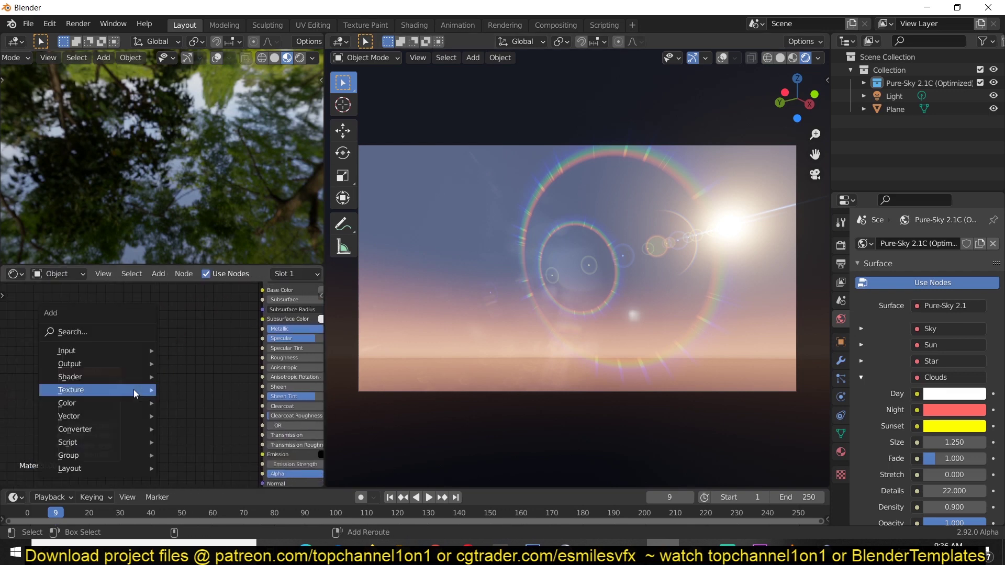
{"action": "mouse_move", "coordinate": [126, 419]}
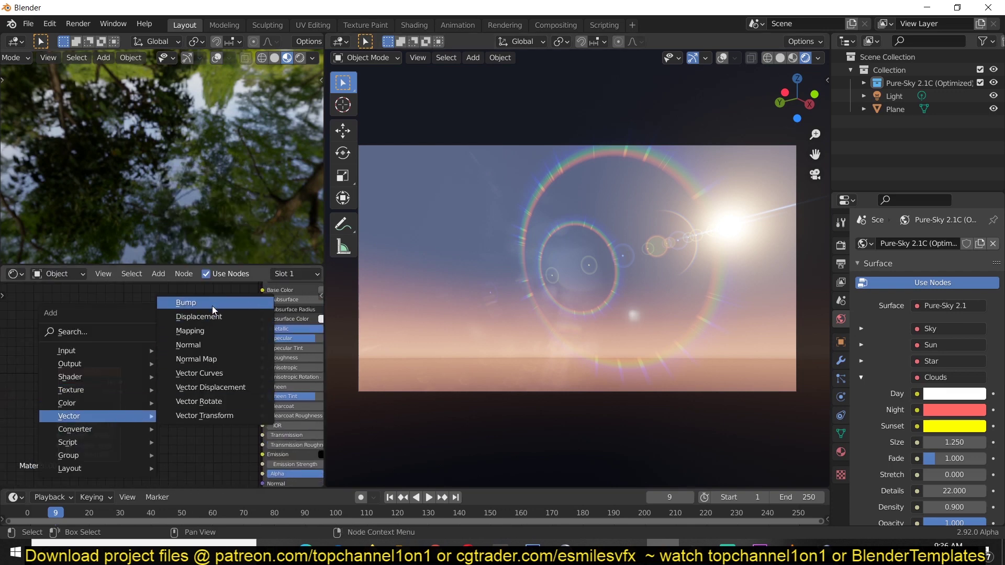
{"action": "left_click", "coordinate": [186, 303]}
{"action": "left_click", "coordinate": [201, 367]}
{"action": "left_click_drag", "start_coordinate": [121, 383], "coordinate": [173, 412]}
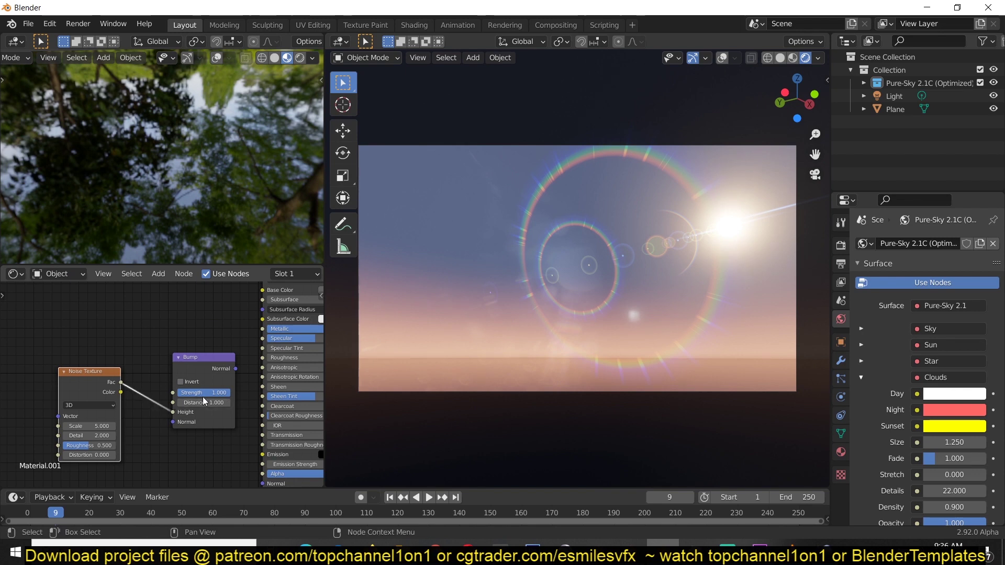
{"action": "middle_click_drag", "start_coordinate": [203, 424], "coordinate": [178, 390]}
{"action": "left_click_drag", "start_coordinate": [210, 336], "coordinate": [236, 448]}
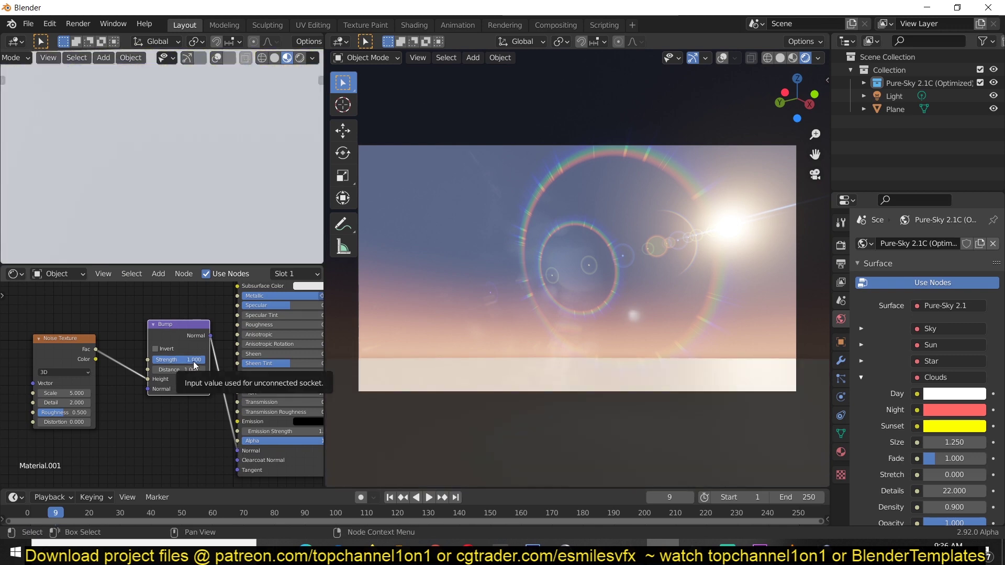
Set the Noise Texture's Scale to 164.500 and reduce the Bump node's Strength to 0.273 for water-like ripples
{"action": "left_click_drag", "start_coordinate": [187, 334], "coordinate": [177, 361]}
{"action": "mouse_move", "coordinate": [59, 393]}
{"action": "left_mouse_down"}
{"action": "mouse_move", "coordinate": [102, 394]}
{"action": "mouse_move", "coordinate": [67, 396]}
{"action": "left_mouse_up"}
{"action": "left_click_drag", "start_coordinate": [194, 390], "coordinate": [131, 388]}
{"action": "middle_click_drag", "start_coordinate": [257, 331], "coordinate": [225, 362]}
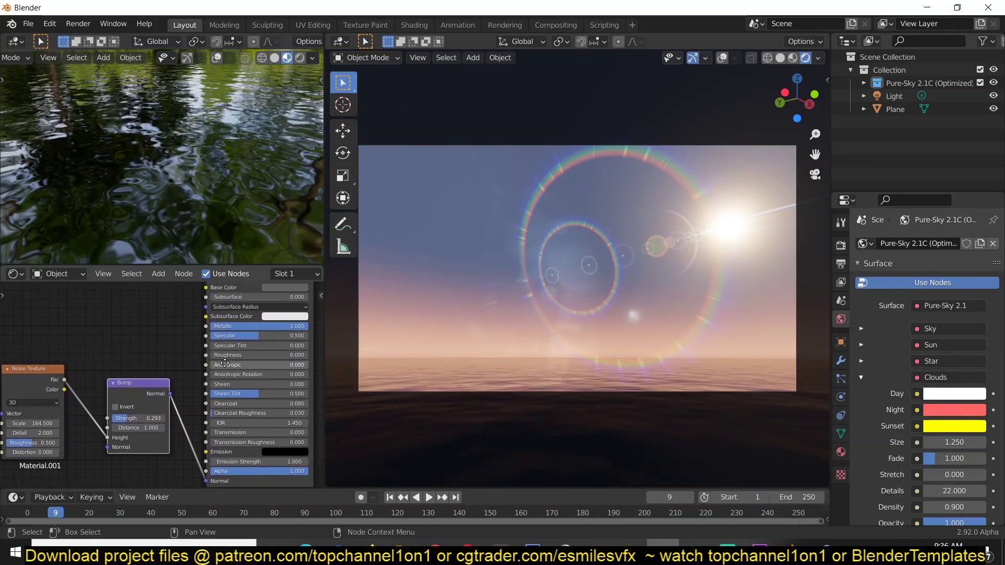
{"action": "mouse_move", "coordinate": [149, 418]}
{"action": "left_mouse_down"}
{"action": "mouse_move", "coordinate": [125, 419]}
{"action": "mouse_move", "coordinate": [149, 419]}
{"action": "left_mouse_up"}
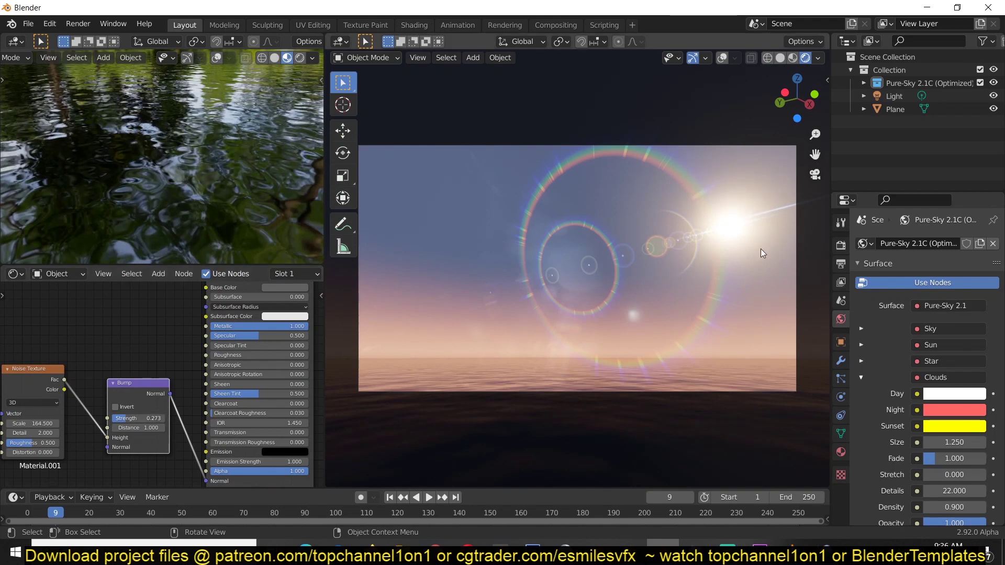